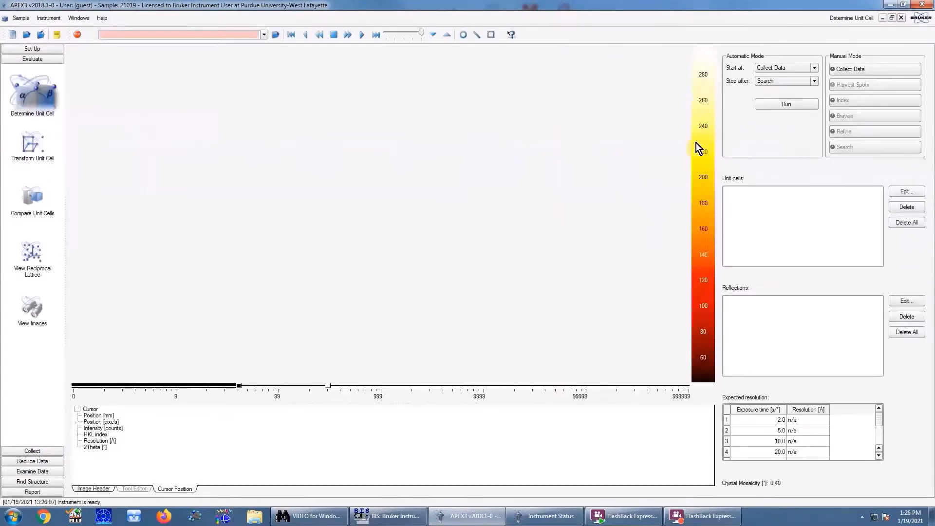
# Start collecting unit cell determination images with 10 sec/image exposure and 0.50° image width.
pyautogui.click(876, 71)
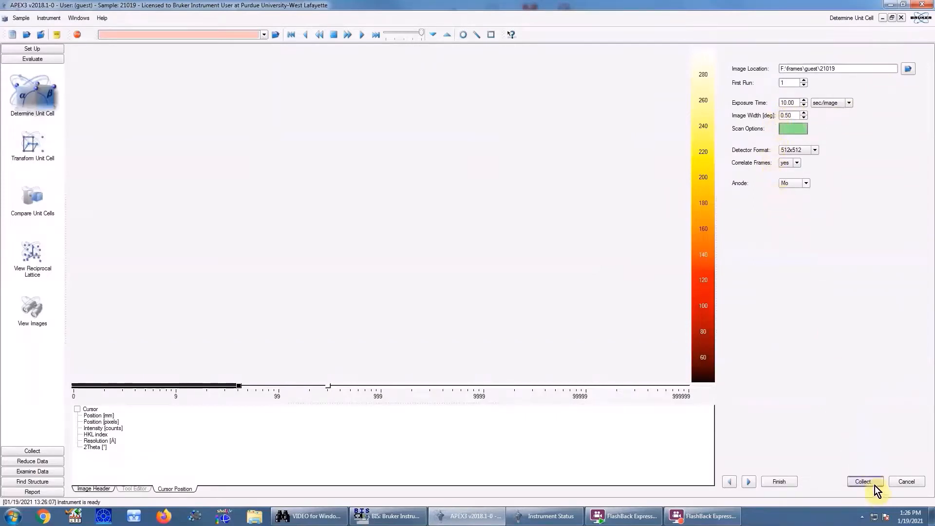
pyautogui.click(863, 481)
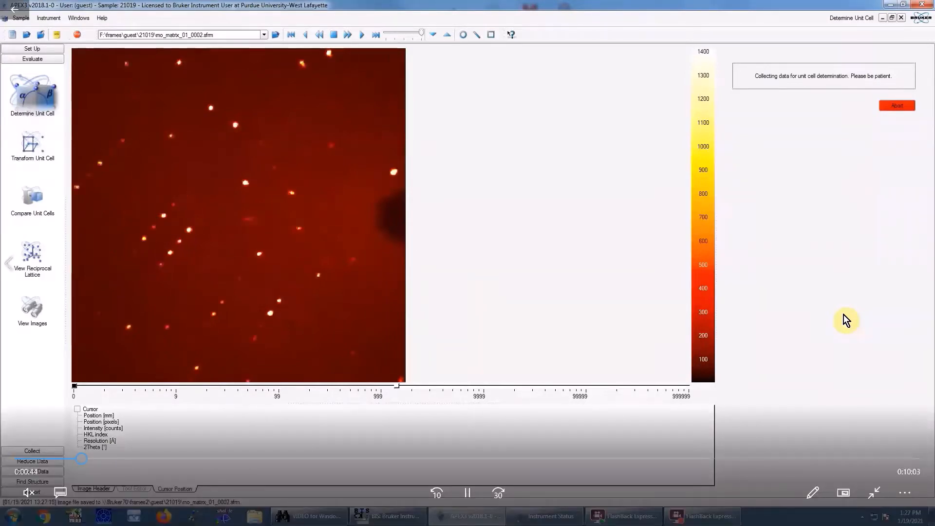
# Measure the resolution of the outer diffraction spots with a resolution circle, then remove the circle.
pyautogui.click(463, 35)
pyautogui.moveTo(133, 178); pyautogui.dragTo(97, 192)
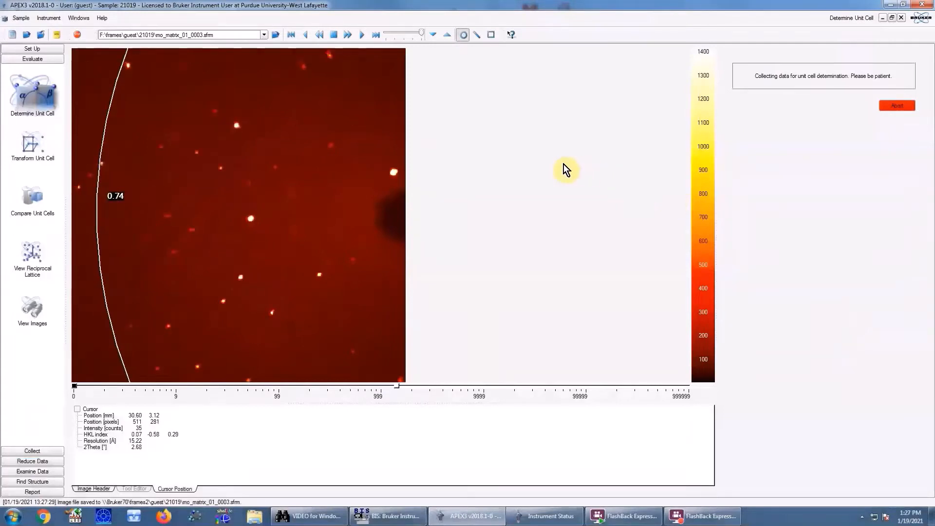
pyautogui.click(461, 37)
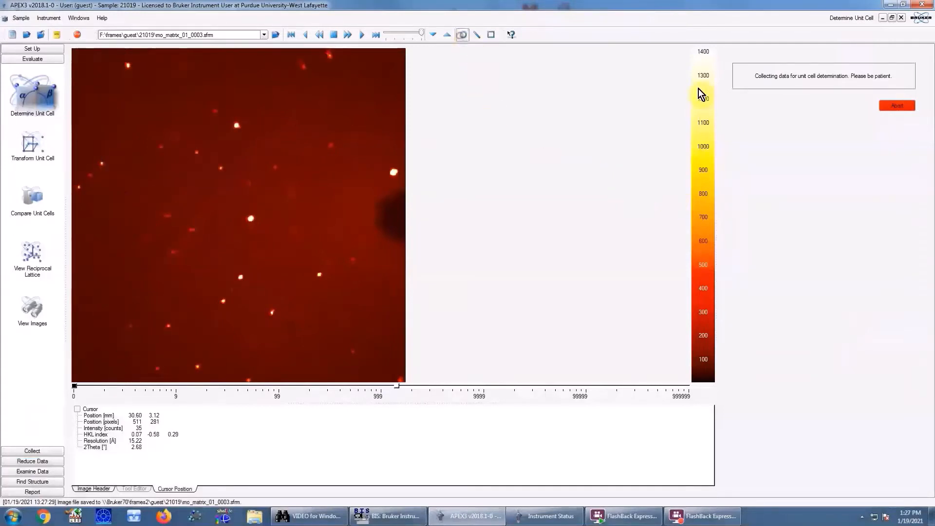
# Abort the running collection and restart it with an exposure time of 5 sec/image.
pyautogui.click(893, 106)
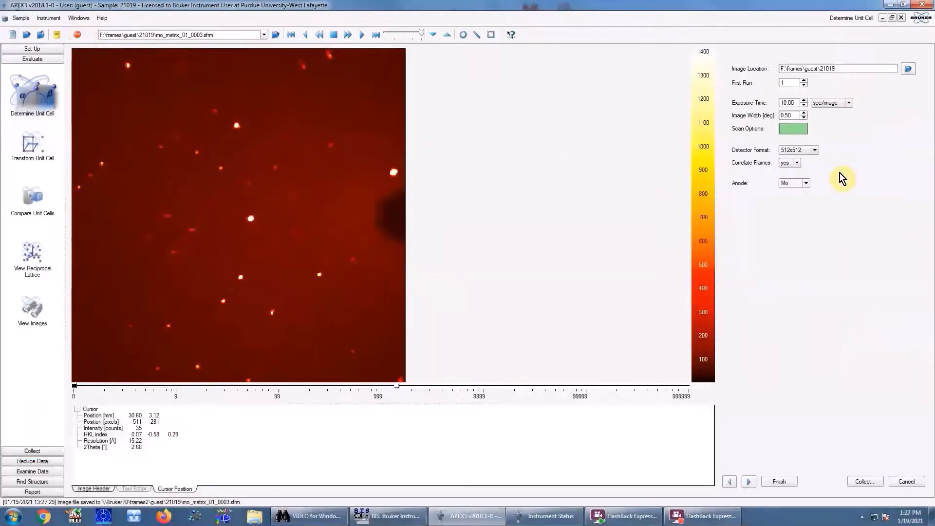
pyautogui.click(482, 268)
pyautogui.click(793, 103)
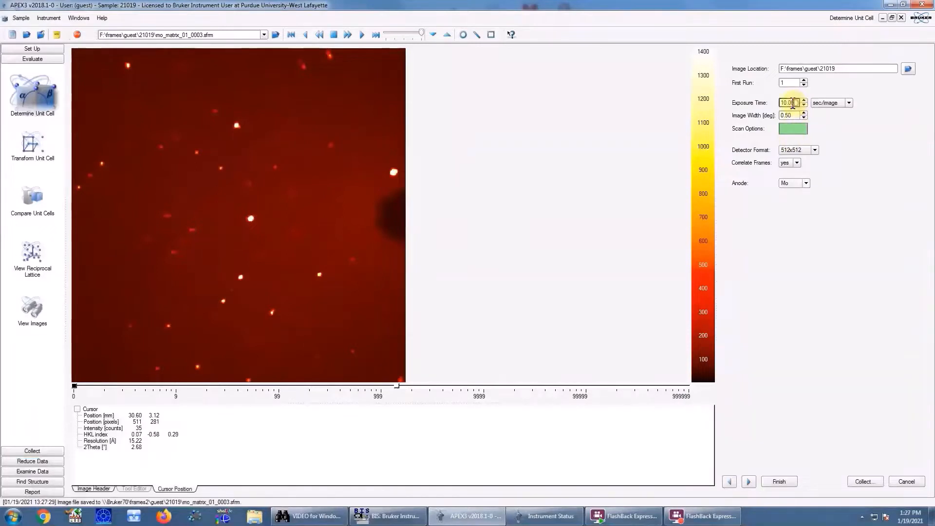
pyautogui.moveTo(793, 103); pyautogui.dragTo(773, 106)
pyautogui.write('5.')
pyautogui.click(859, 480)
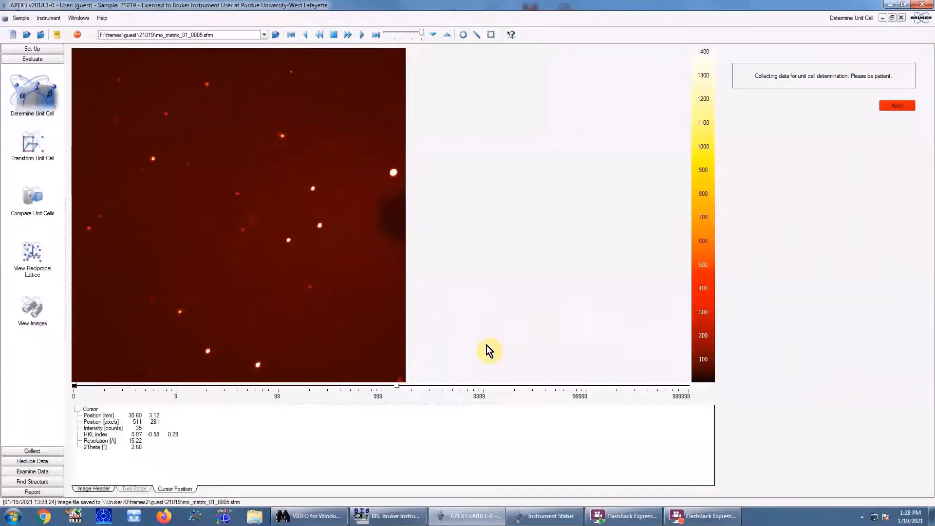
# Narrow the frame's intensity display range at both ends and measure spot resolution with a resolution circle.
pyautogui.moveTo(396, 387); pyautogui.dragTo(339, 392)
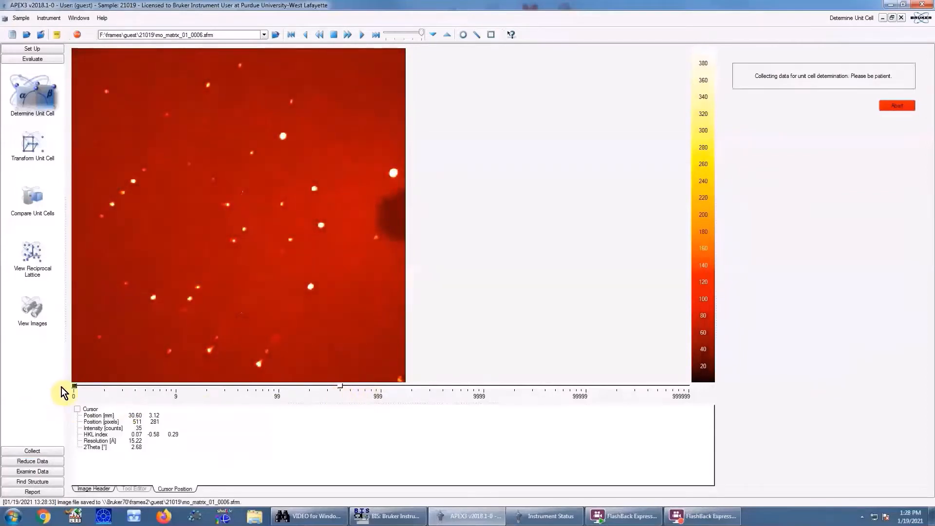
pyautogui.moveTo(74, 386); pyautogui.dragTo(225, 390)
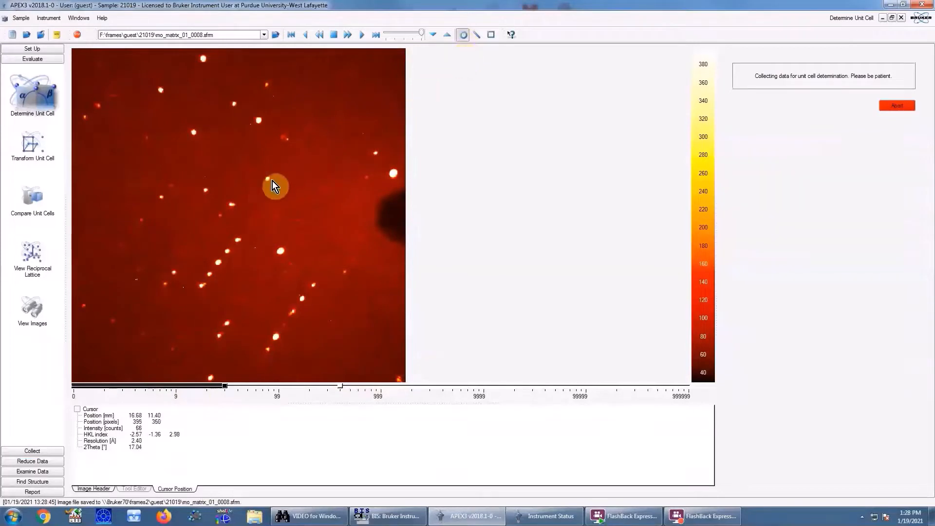
pyautogui.click(257, 194)
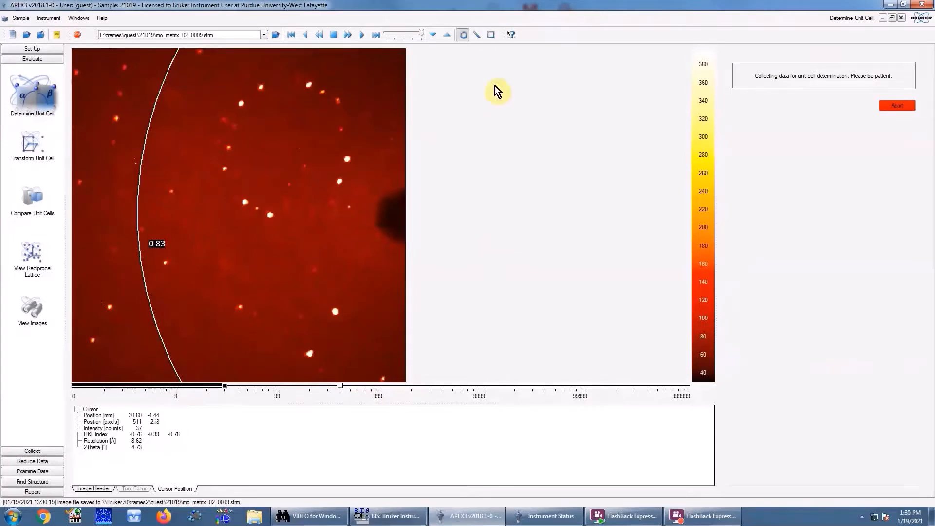
# Box a single diffraction spot, inspect its peak profile in a rotated 3D view, and close the view.
pyautogui.click(490, 35)
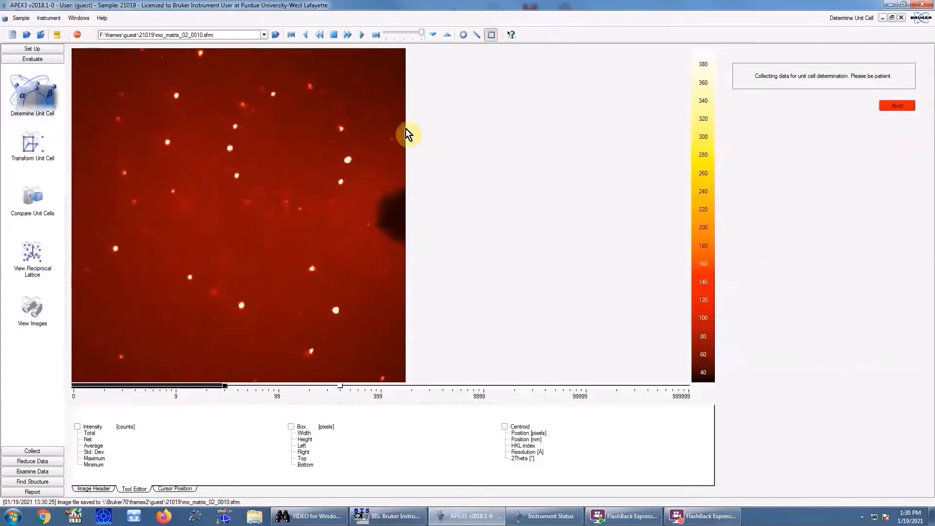
pyautogui.click(238, 177)
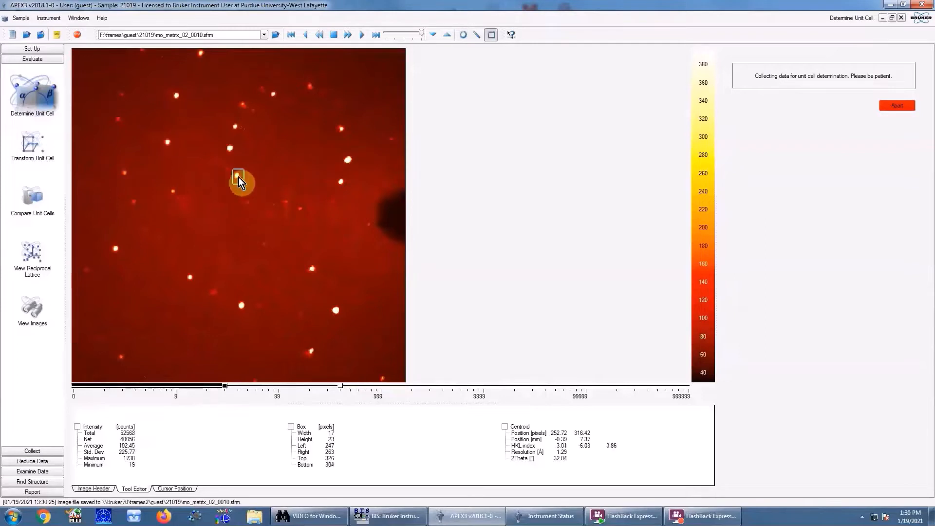
pyautogui.rightClick(249, 182)
pyautogui.press('Escape')
pyautogui.click(249, 183)
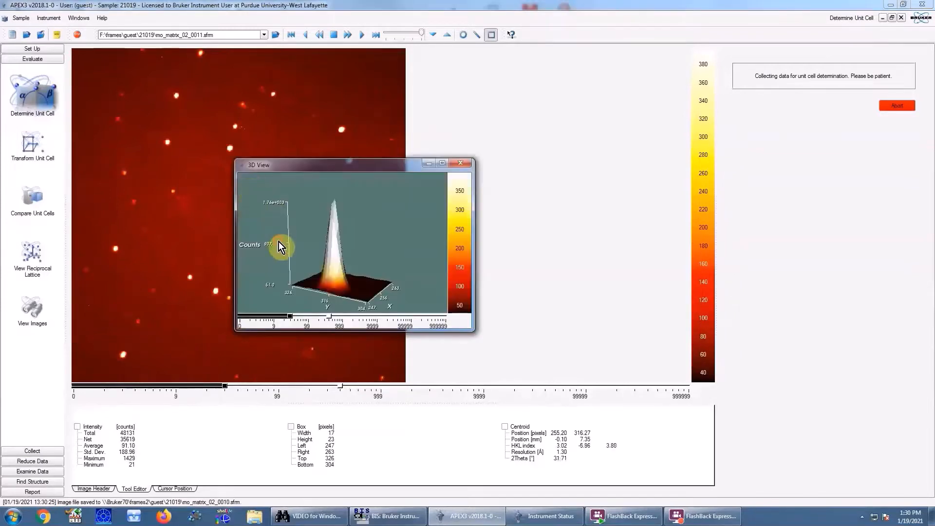
pyautogui.moveTo(285, 242); pyautogui.dragTo(384, 252)
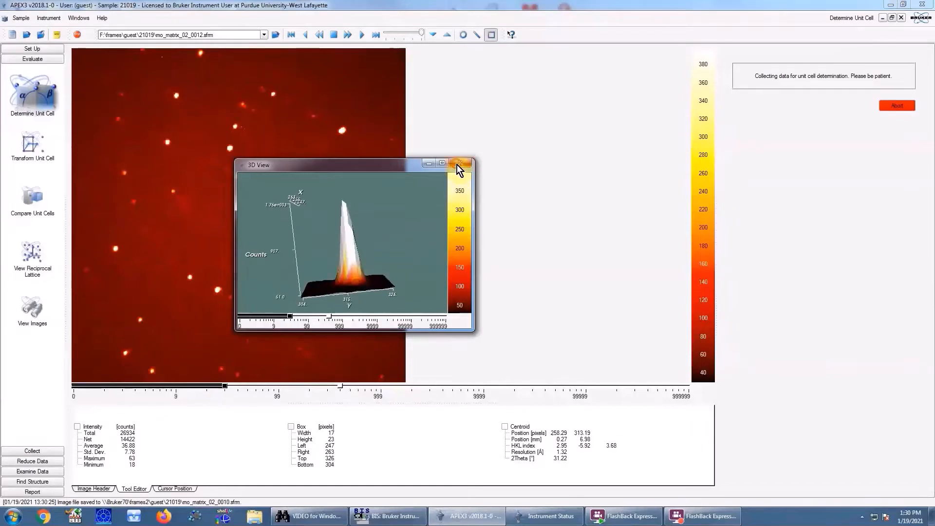
pyautogui.click(460, 163)
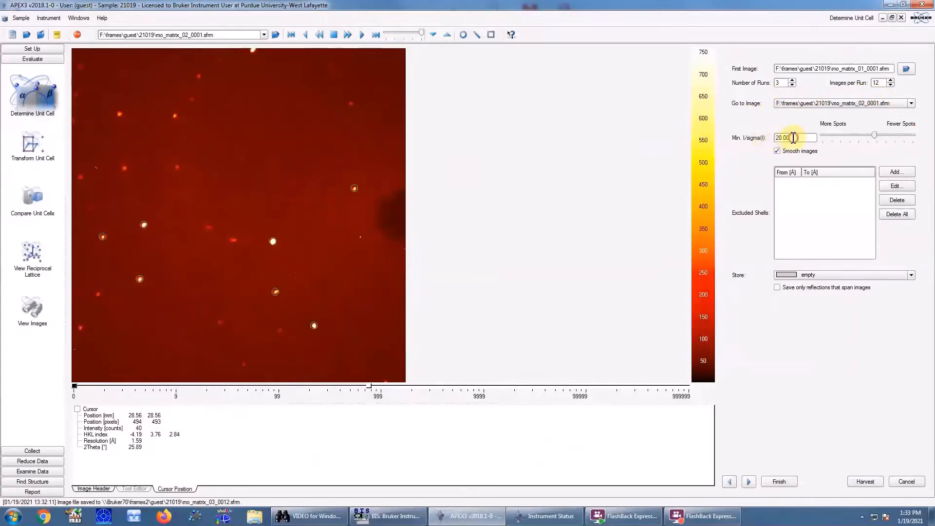
# Set the minimum I/sigma(I) to 10.00 and harvest the spots from the collected images.
pyautogui.moveTo(799, 138); pyautogui.dragTo(768, 139)
pyautogui.write('10.00')
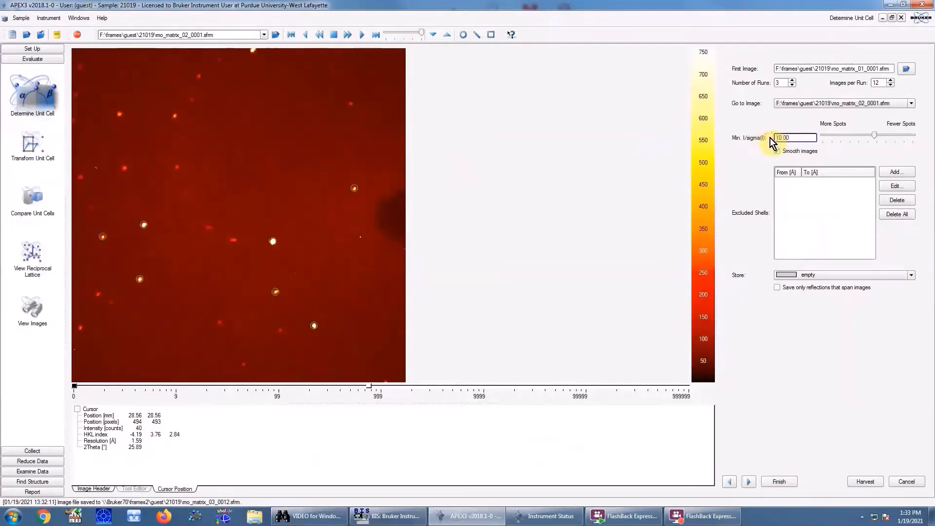
pyautogui.press('Return')
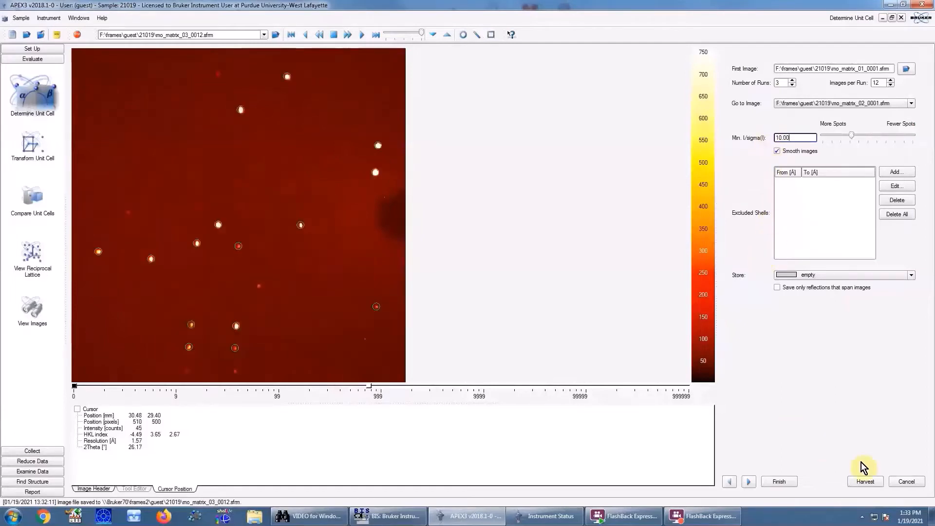
pyautogui.click(870, 479)
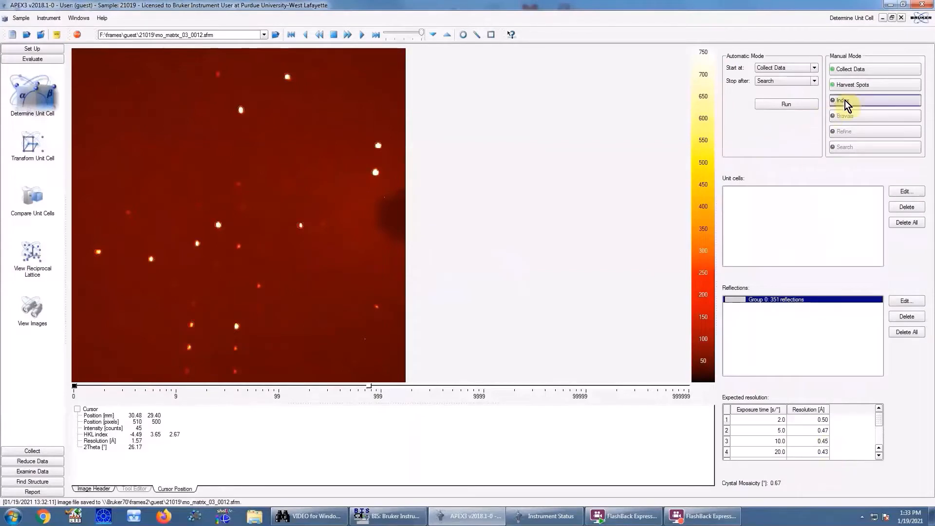
# Index the harvested reflections using Difference Vectors and Fast Fourier Transform, and accept the Fast Fourier Transform cell.
pyautogui.click(845, 101)
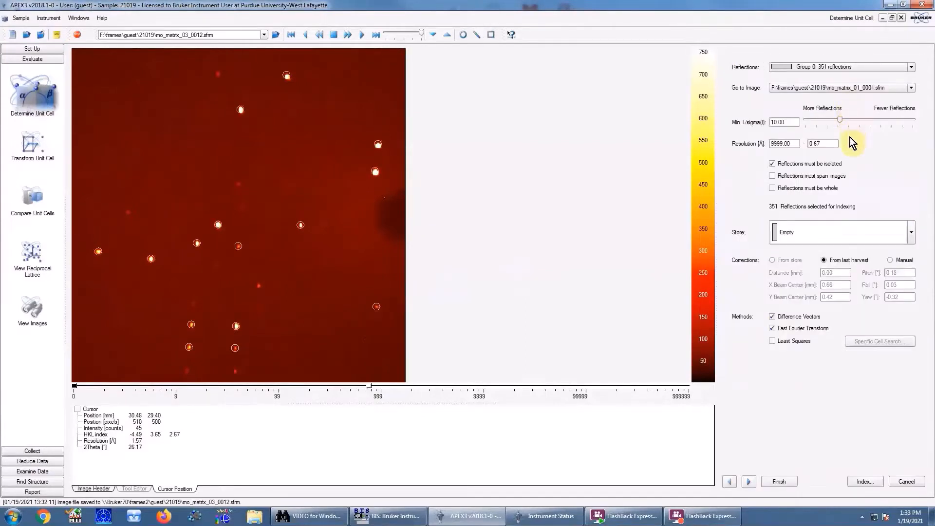
pyautogui.click(864, 482)
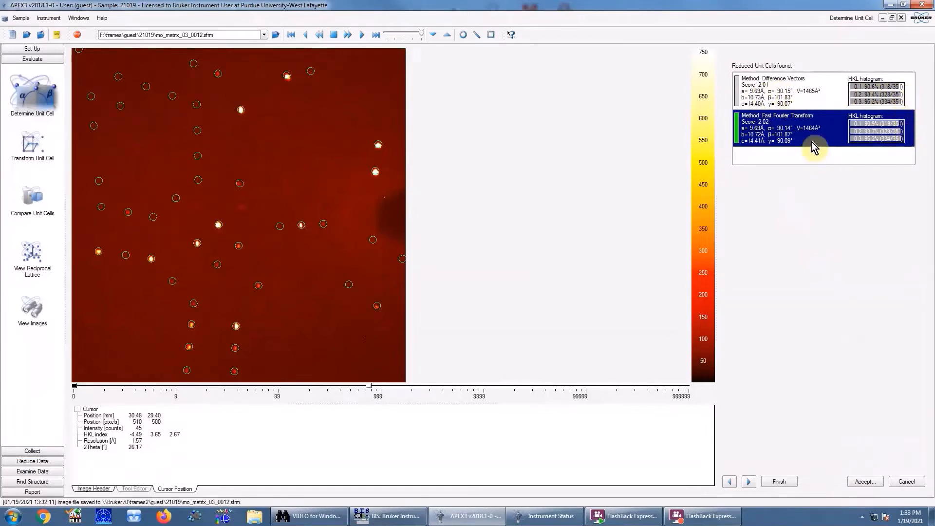
pyautogui.click(857, 480)
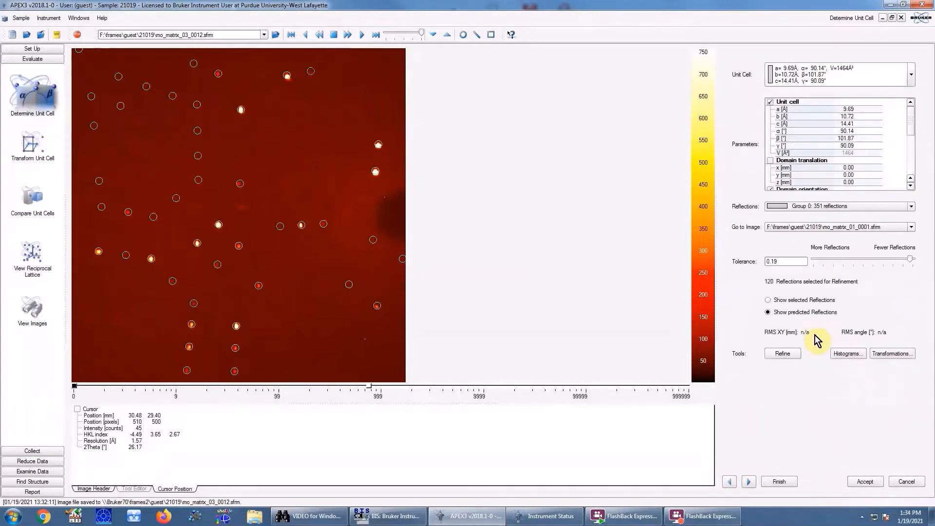
# Refine the indexed unit cell, raise the tolerance to 4.30, refine twice more, and accept the cell.
pyautogui.click(784, 354)
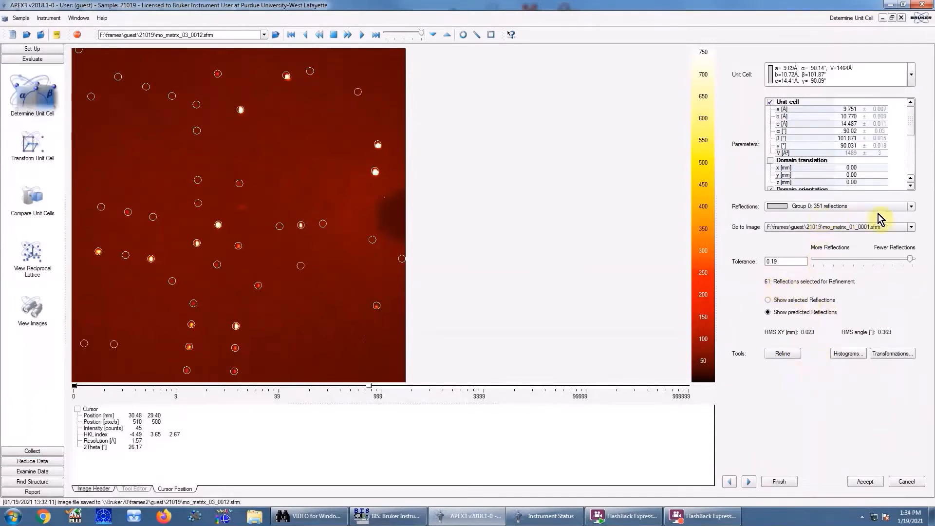
pyautogui.moveTo(910, 263); pyautogui.dragTo(828, 267)
pyautogui.click(795, 355)
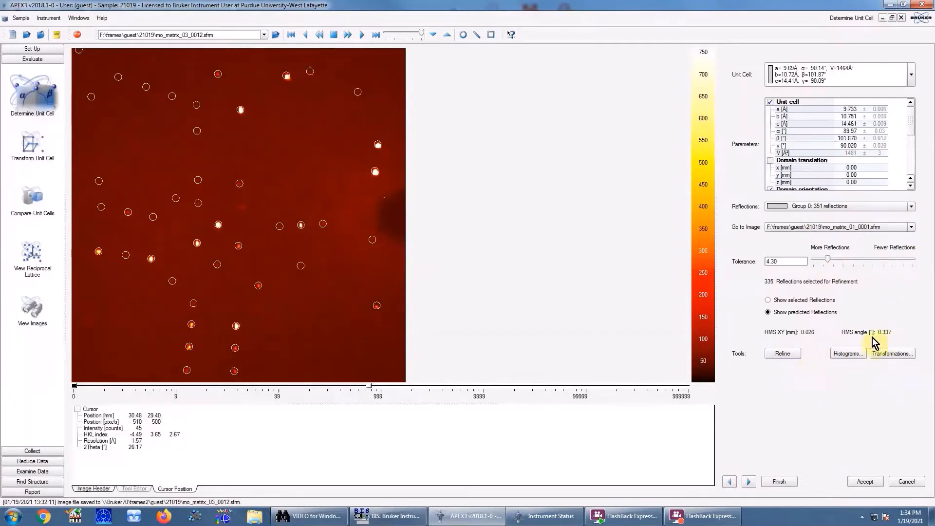
pyautogui.click(787, 354)
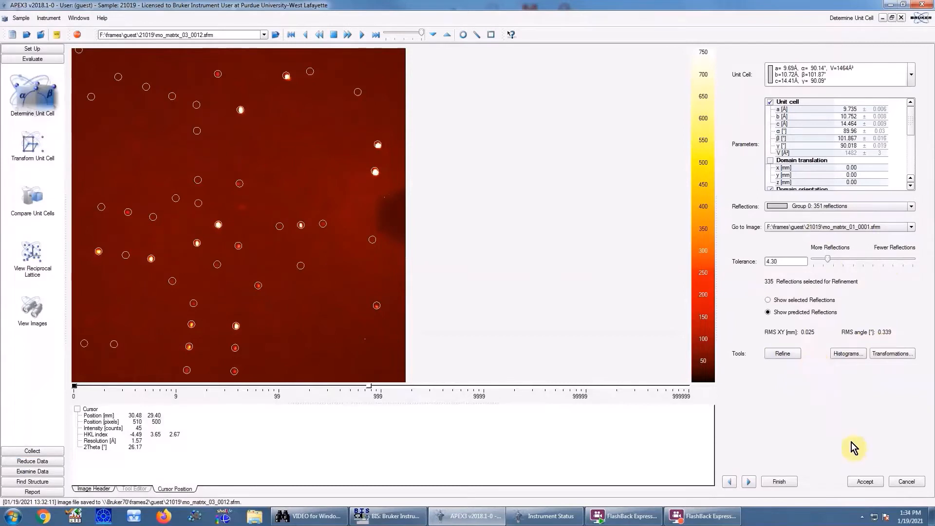
pyautogui.click(874, 484)
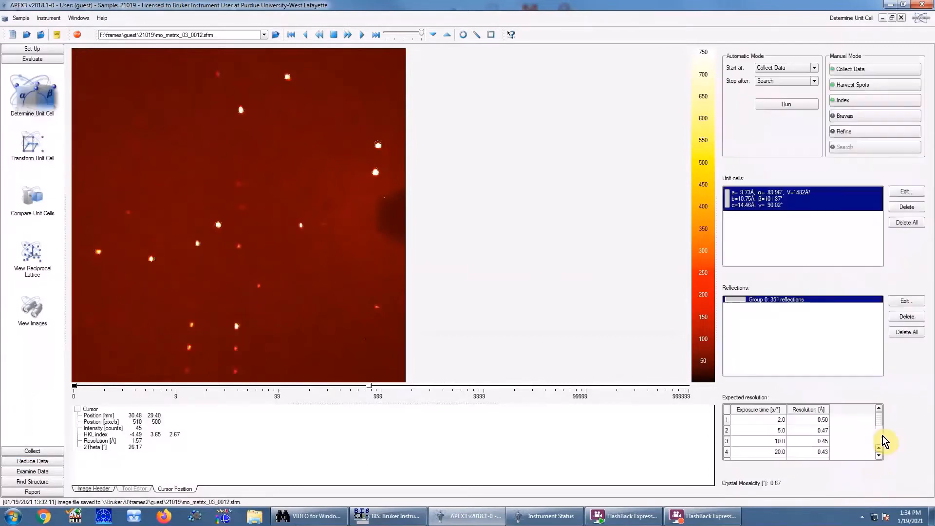
# Determine the Bravais lattice of the unit cell and accept Monoclinic P.
pyautogui.click(873, 115)
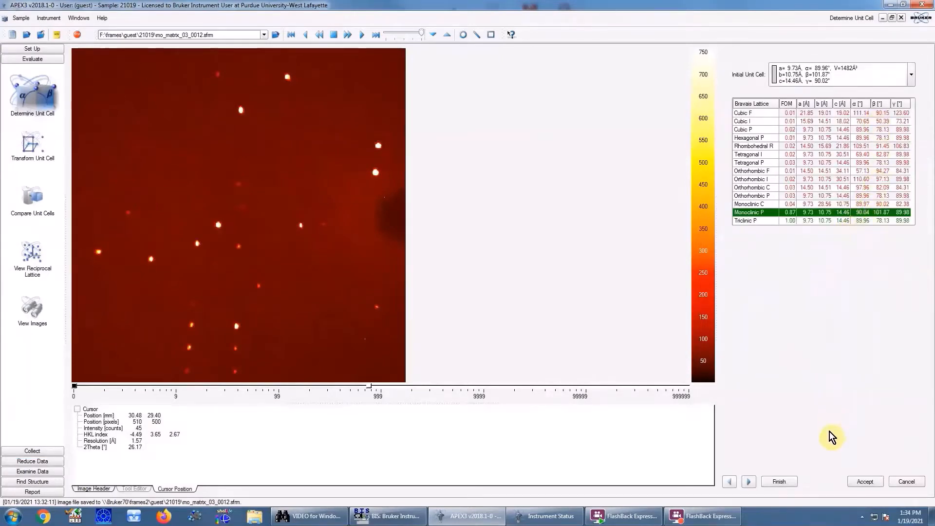
pyautogui.click(865, 482)
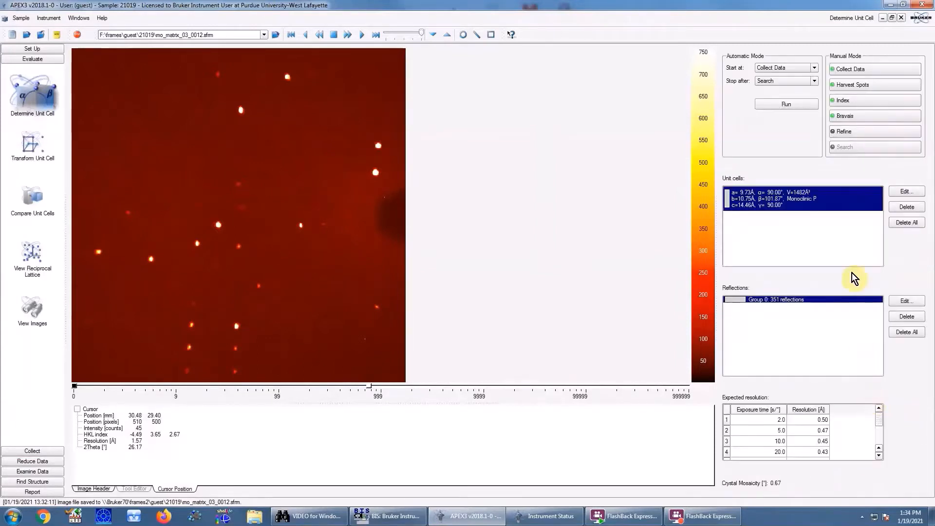
# Refine the Monoclinic P unit cell with the tolerance raised to 4.51.
pyautogui.click(869, 134)
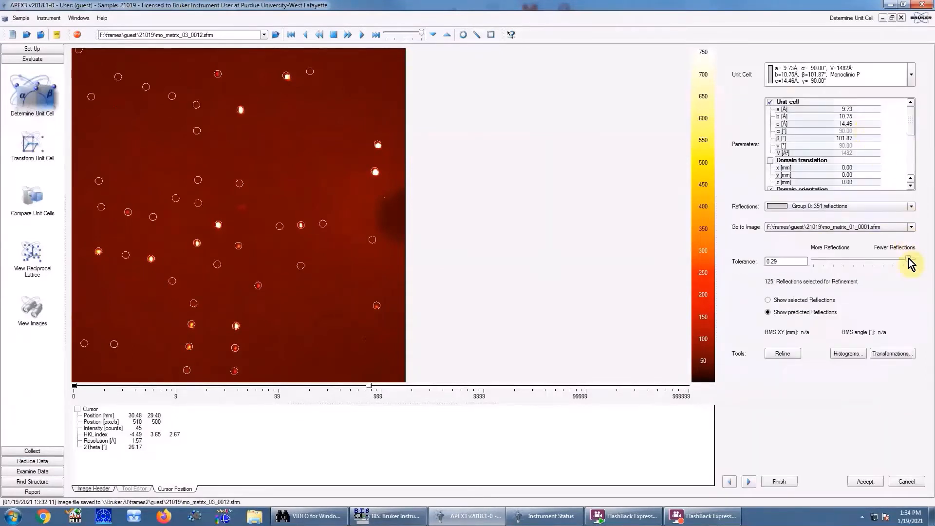
pyautogui.moveTo(908, 259); pyautogui.dragTo(823, 263)
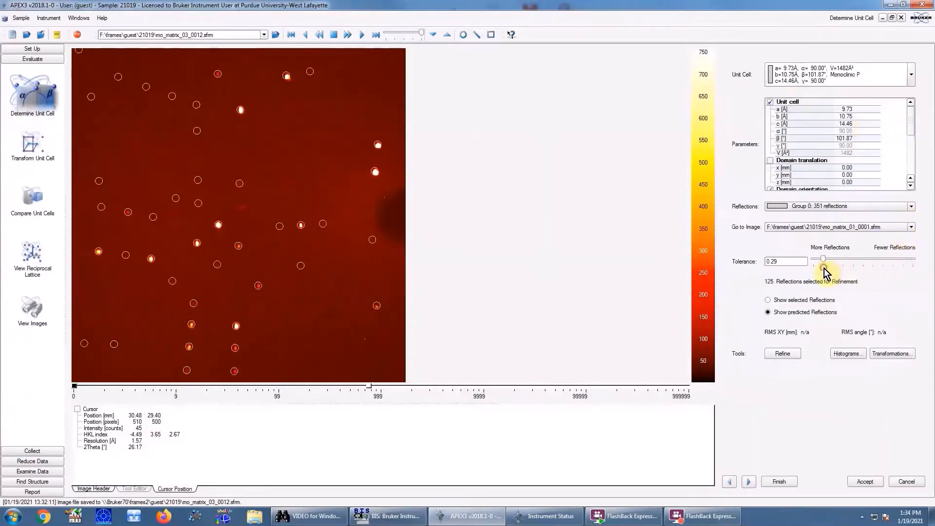
pyautogui.click(786, 356)
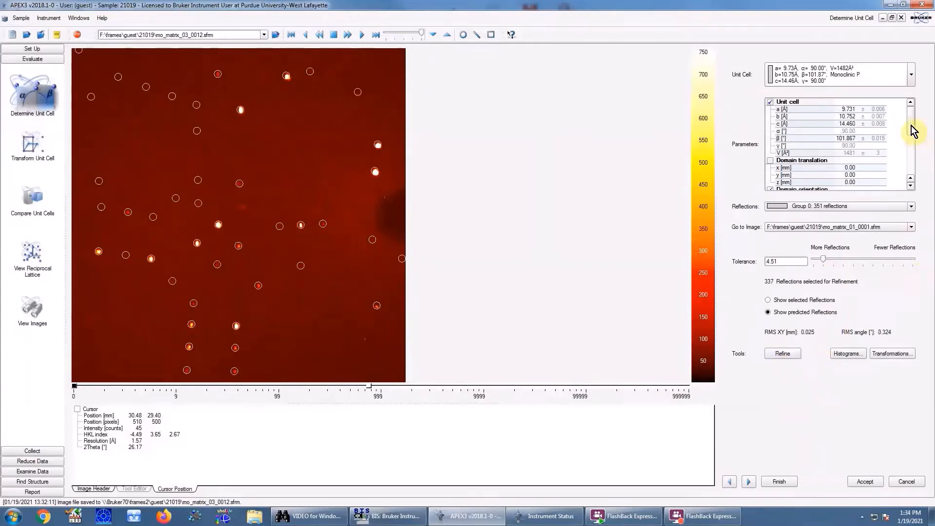
# Include the goniometer zeros in the refinement, refine the monoclinic cell twice, and accept it.
pyautogui.moveTo(911, 129); pyautogui.dragTo(913, 178)
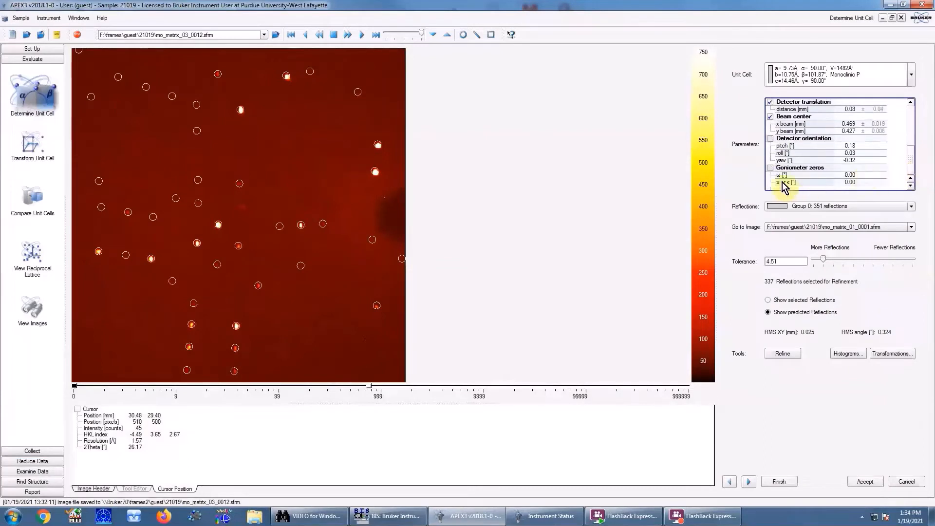
pyautogui.click(770, 169)
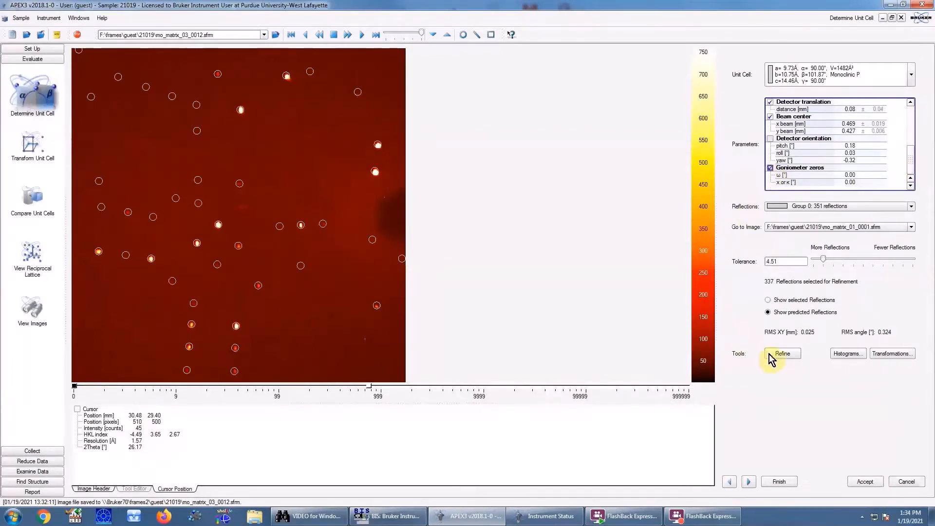
pyautogui.click(783, 354)
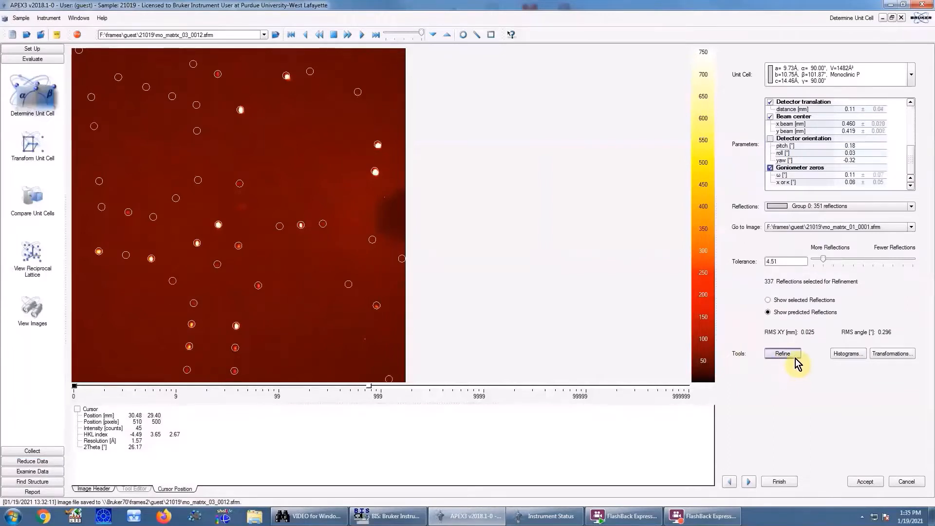
pyautogui.click(794, 357)
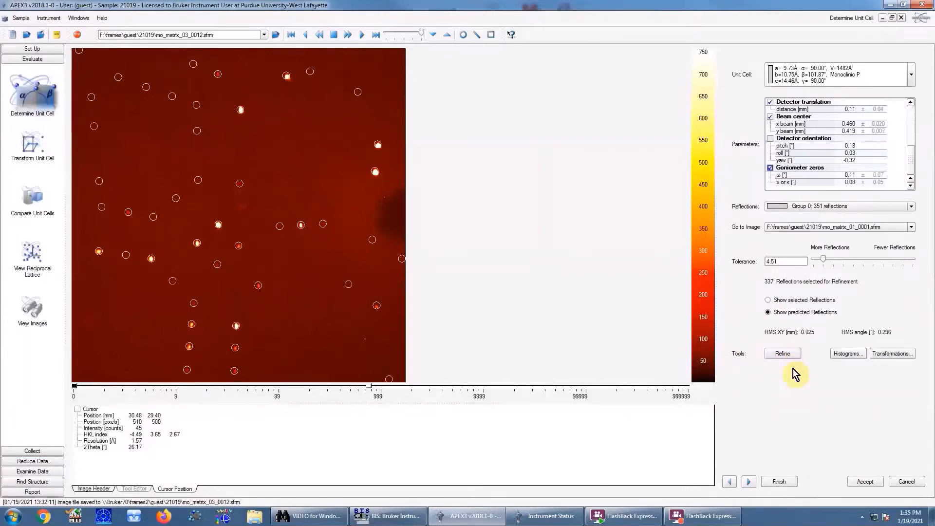
pyautogui.click(870, 482)
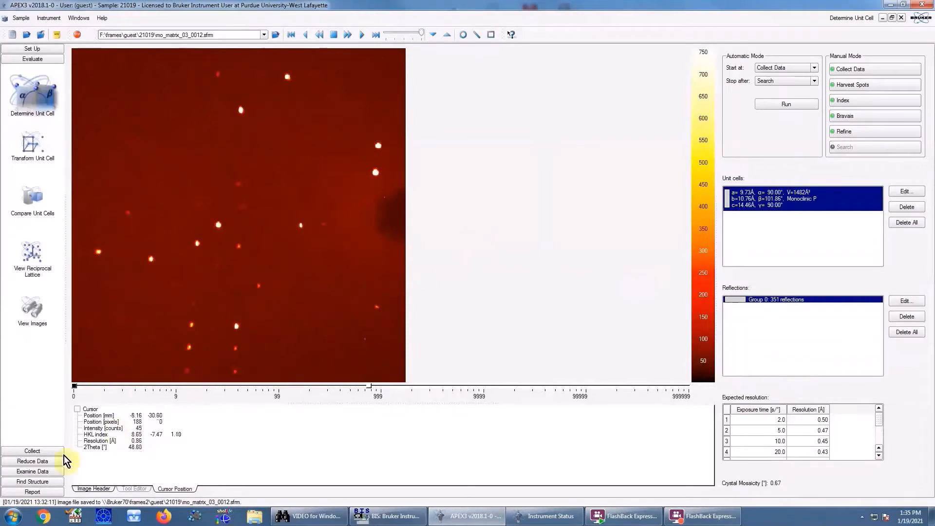
# Start a data collection strategy for the monoclinic cell with a resolution of 0.70 Å, keeping the symmetry at Chiral (2).
pyautogui.click(47, 451)
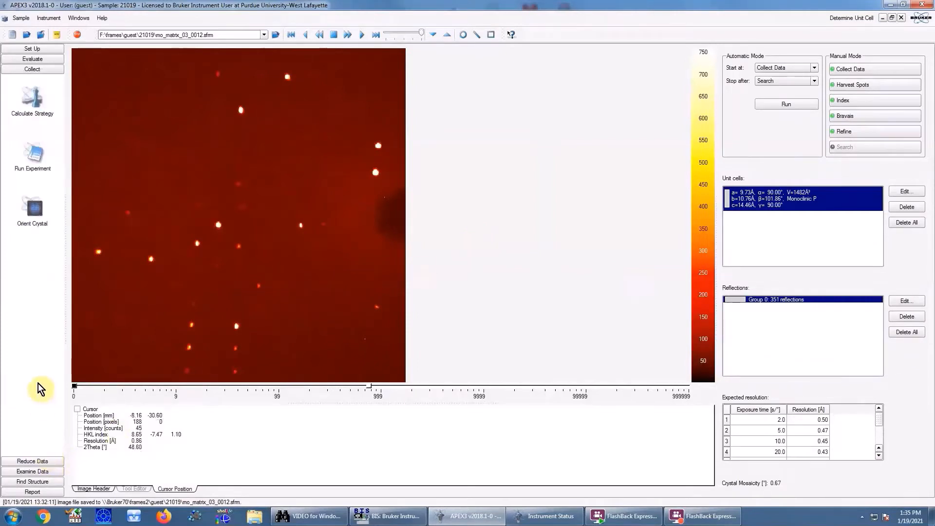
pyautogui.click(43, 113)
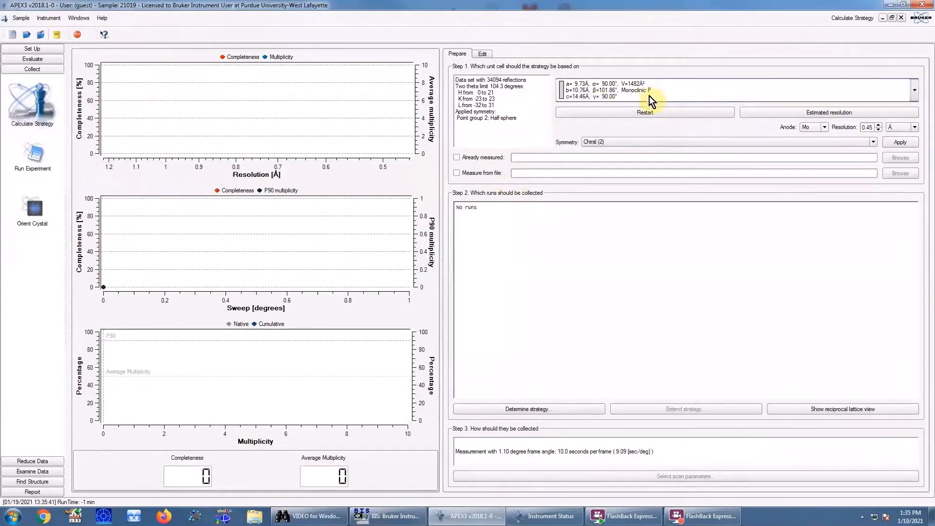
pyautogui.doubleClick(868, 127)
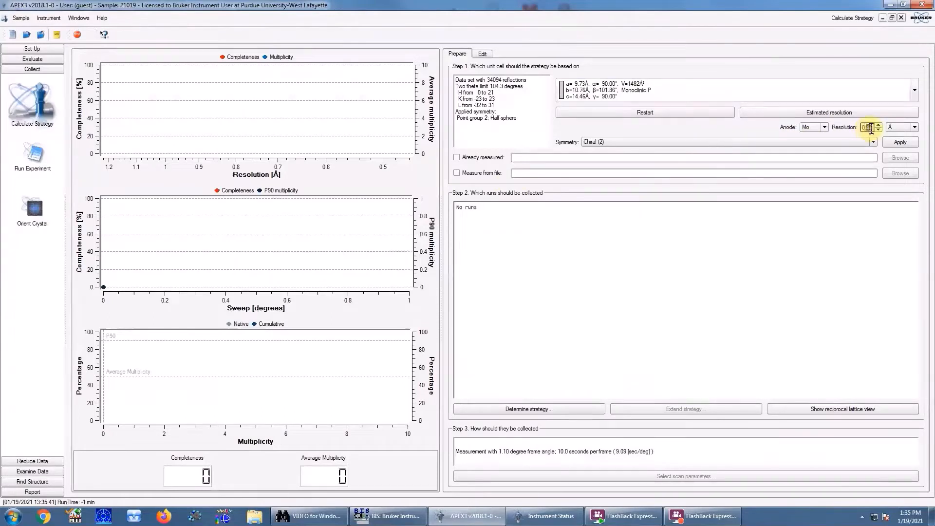
pyautogui.write('70')
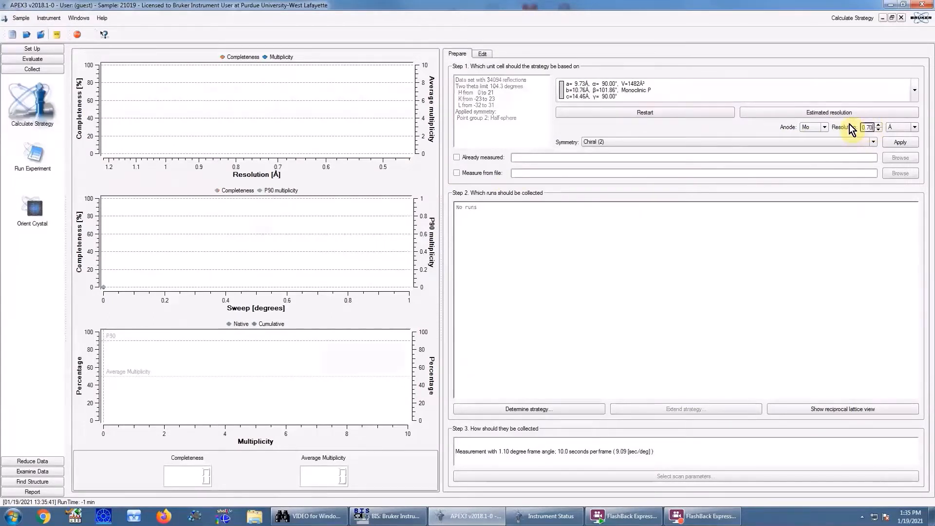
pyautogui.click(873, 142)
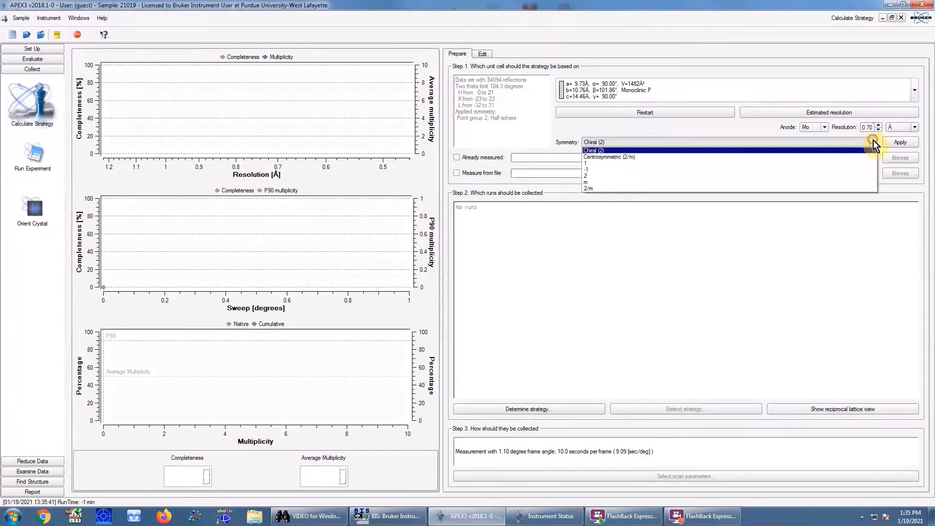
pyautogui.click(873, 140)
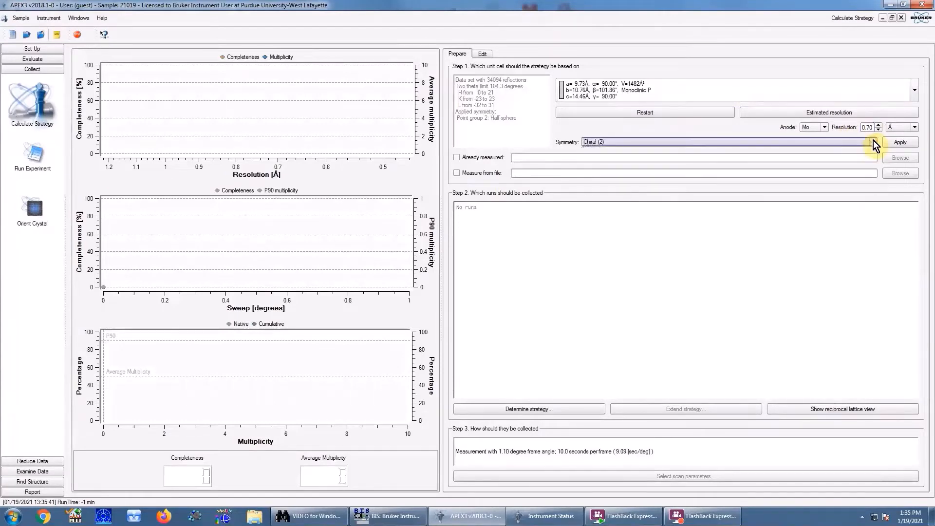
# Determine the collection strategy using generic phi and omega scans with a minimum multiplicity of 4 for 90% of the data.
pyautogui.click(563, 408)
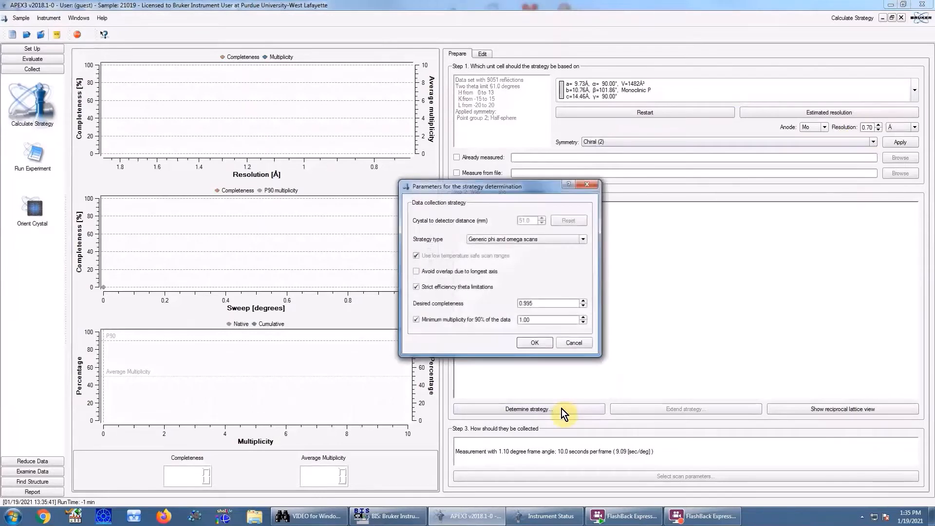
pyautogui.doubleClick(528, 320)
pyautogui.write('4')
pyautogui.click(545, 344)
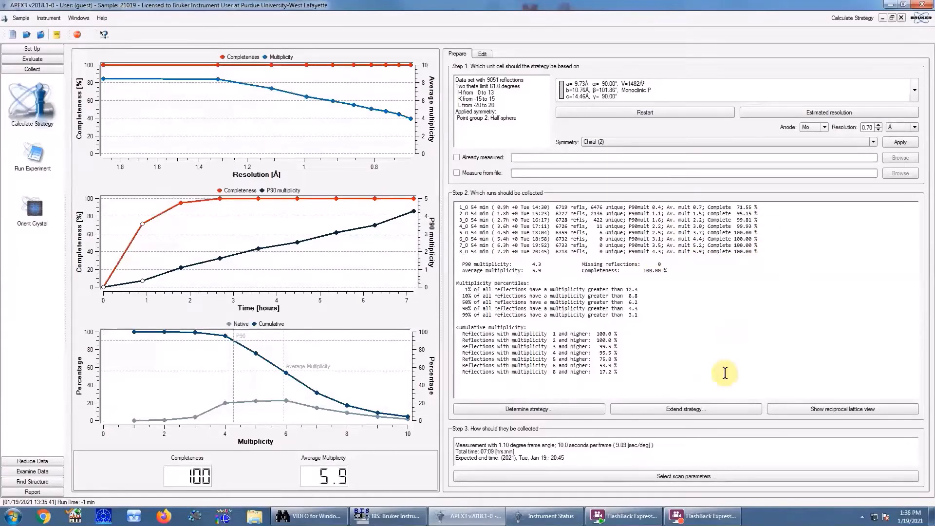
# Set the strategy's scan parameters to a 0.5 degree frame angle and a 5 second frame time.
pyautogui.click(747, 476)
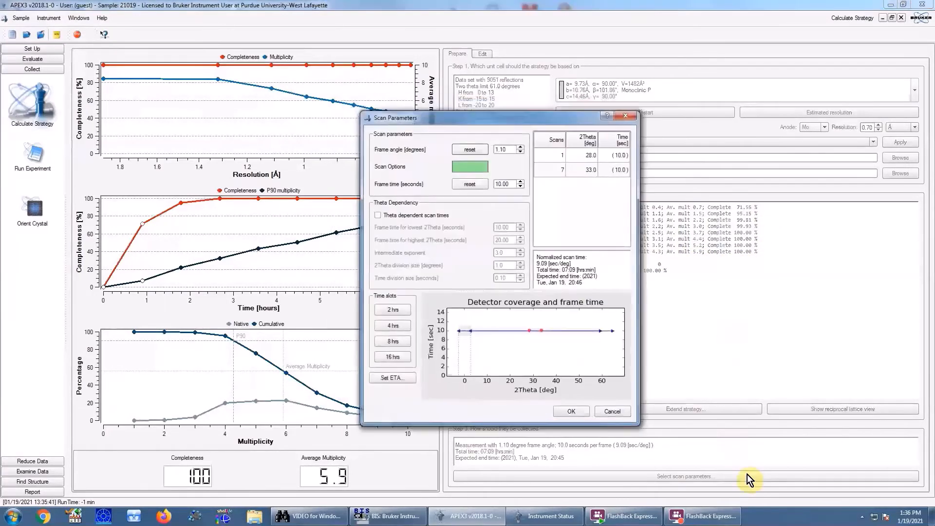
pyautogui.moveTo(511, 151); pyautogui.dragTo(494, 152)
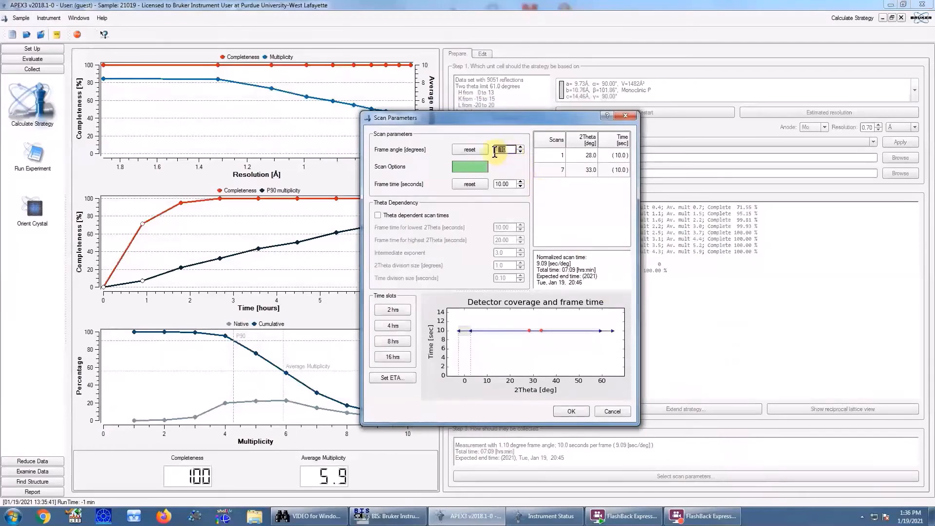
pyautogui.write('0.5')
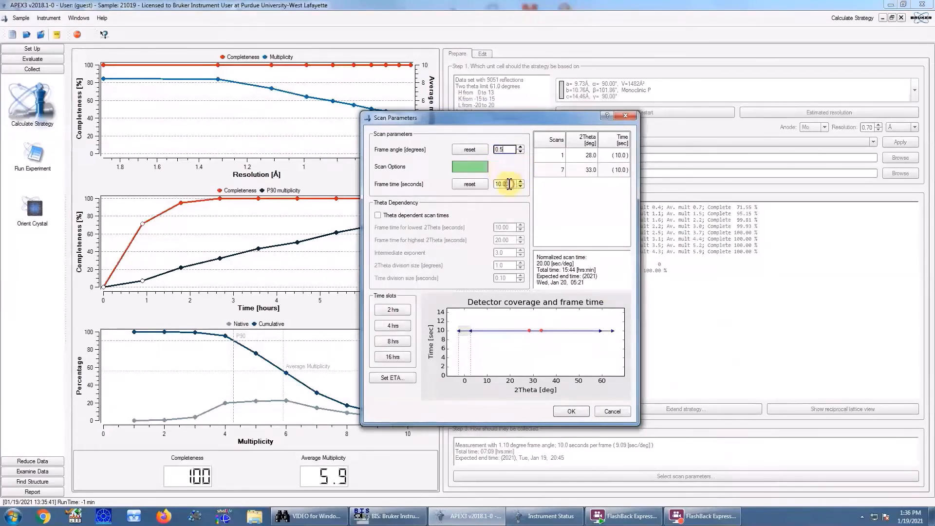
pyautogui.moveTo(509, 183); pyautogui.dragTo(494, 186)
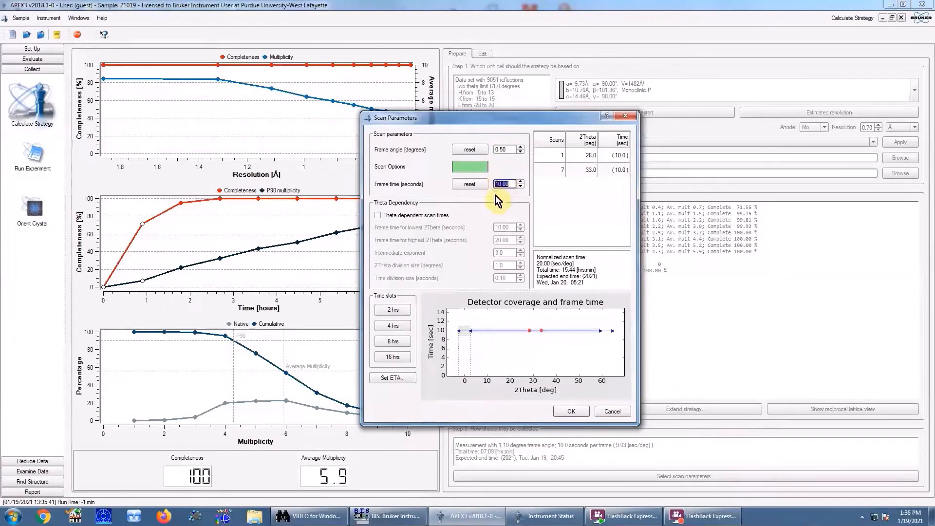
pyautogui.write('5')
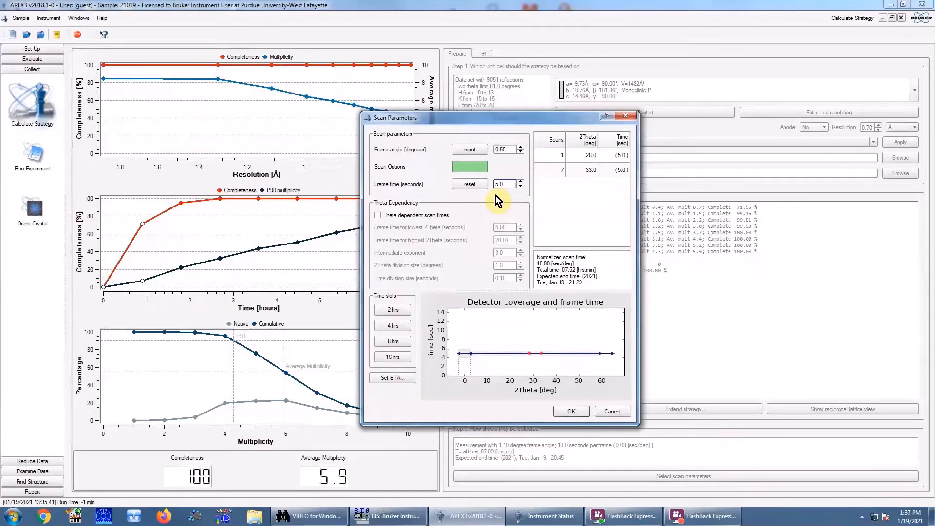
pyautogui.click(572, 411)
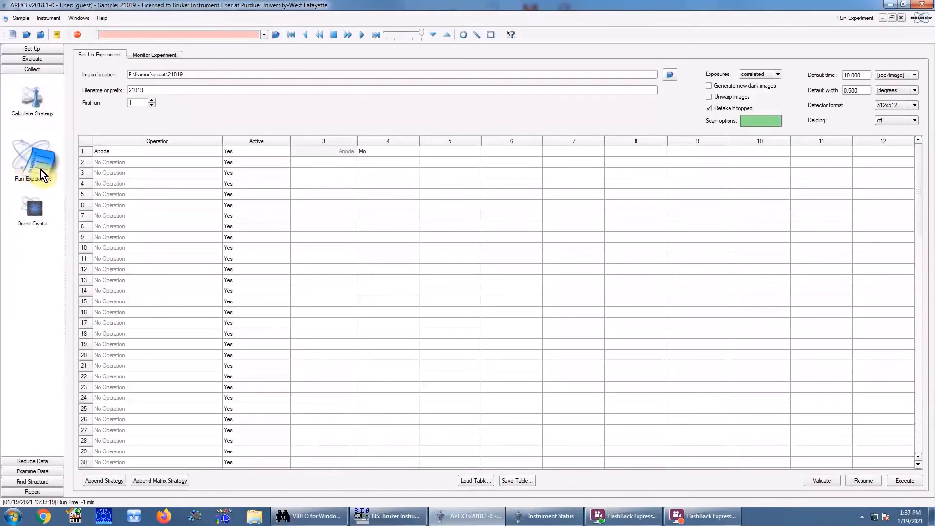
# Append the strategy to the experiment table and add a Position operation in row 10 after the omega scans.
pyautogui.click(111, 481)
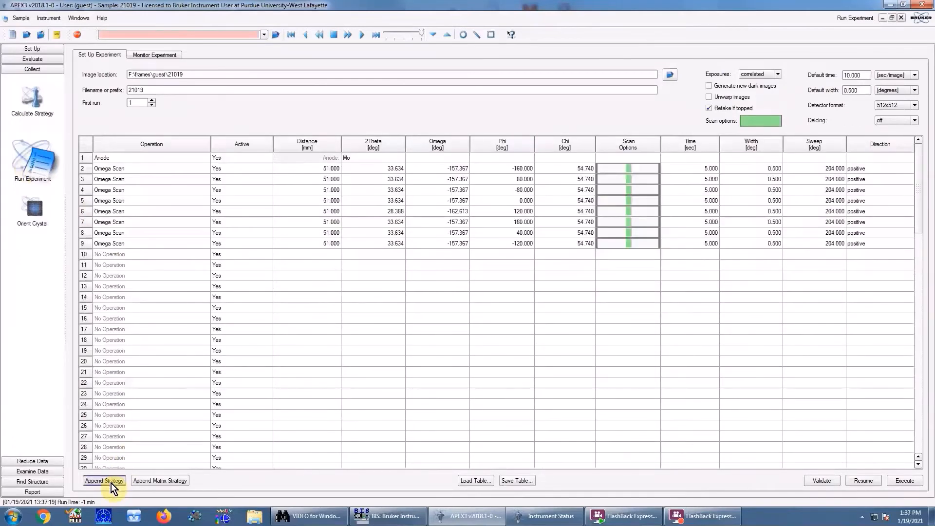
pyautogui.click(136, 253)
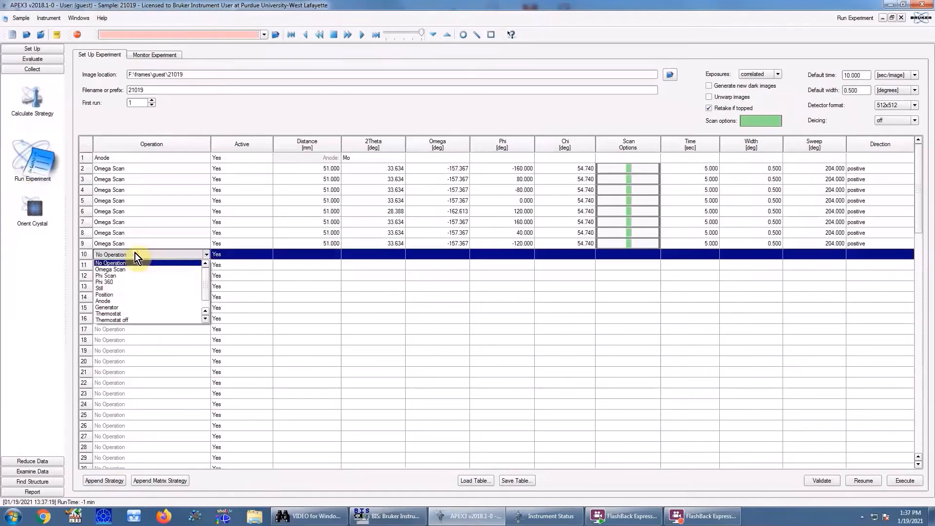
pyautogui.click(124, 297)
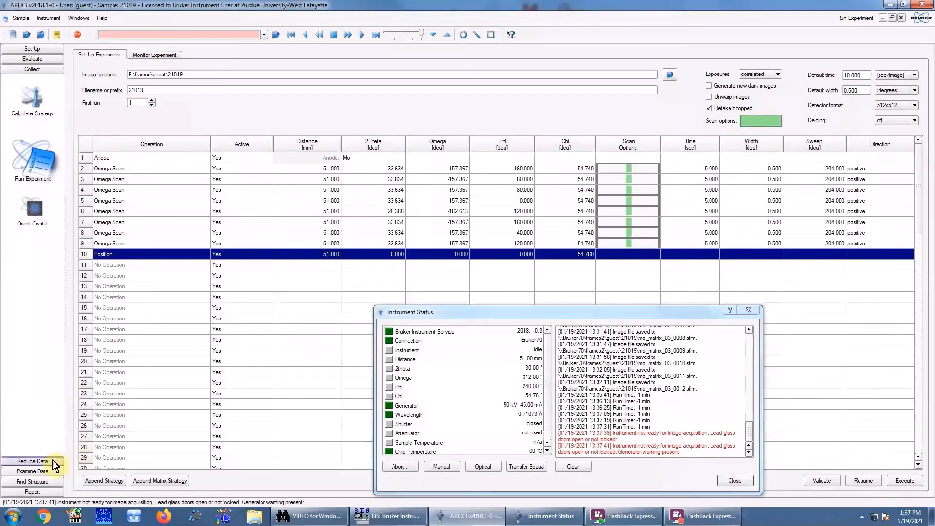
# Acquire a new crystal video for face indexing, save it as 21019.vzs, and rotate through its frames.
pyautogui.click(52, 460)
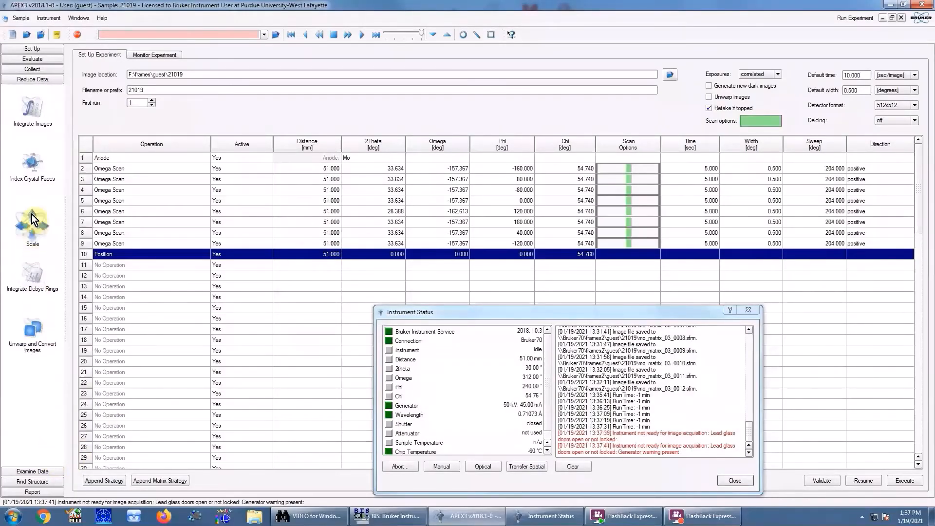
pyautogui.click(28, 174)
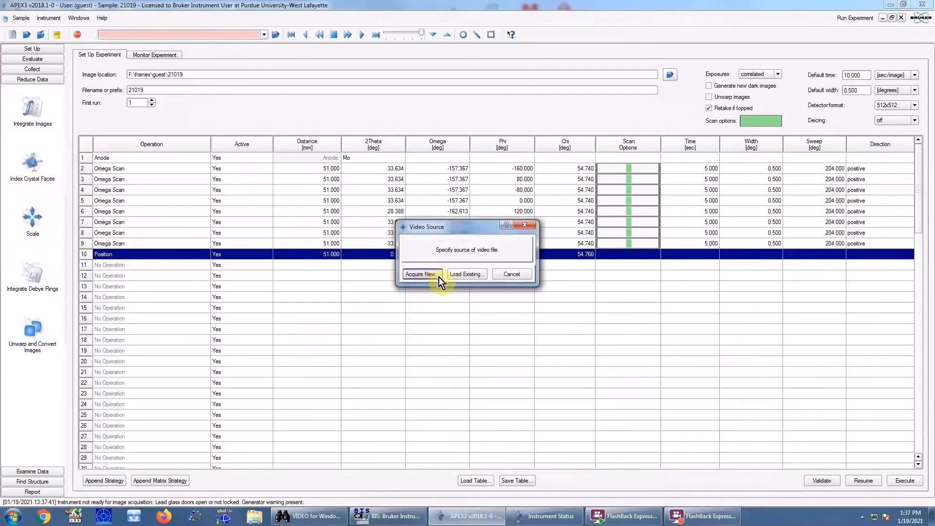
pyautogui.click(423, 274)
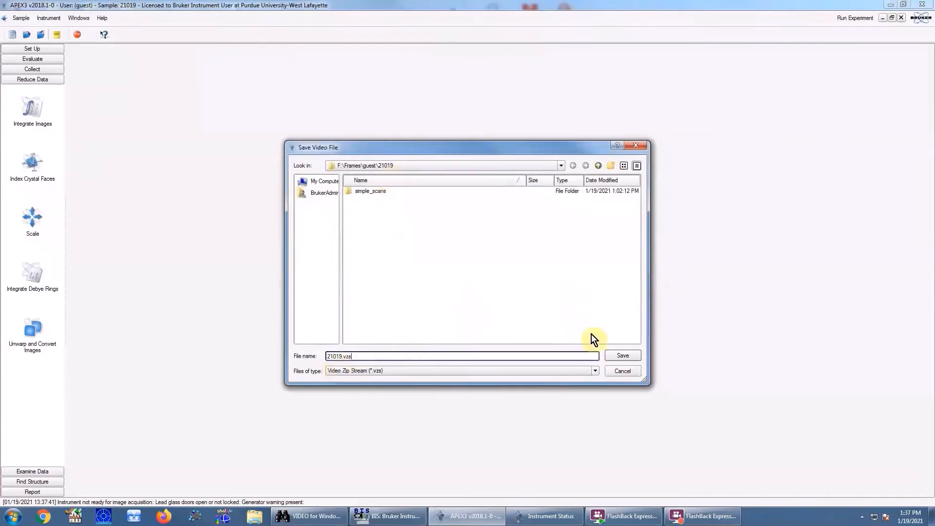
pyautogui.click(637, 357)
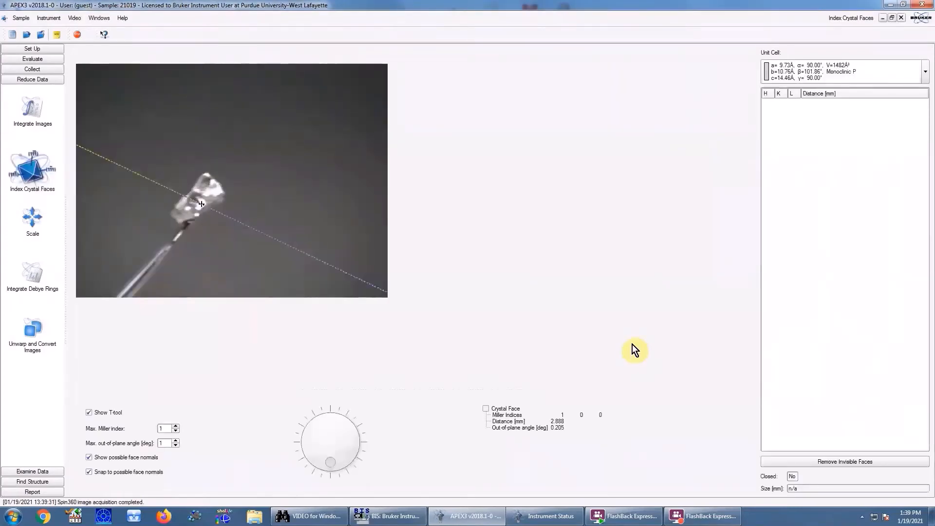
pyautogui.scroll(2, 326, 166)
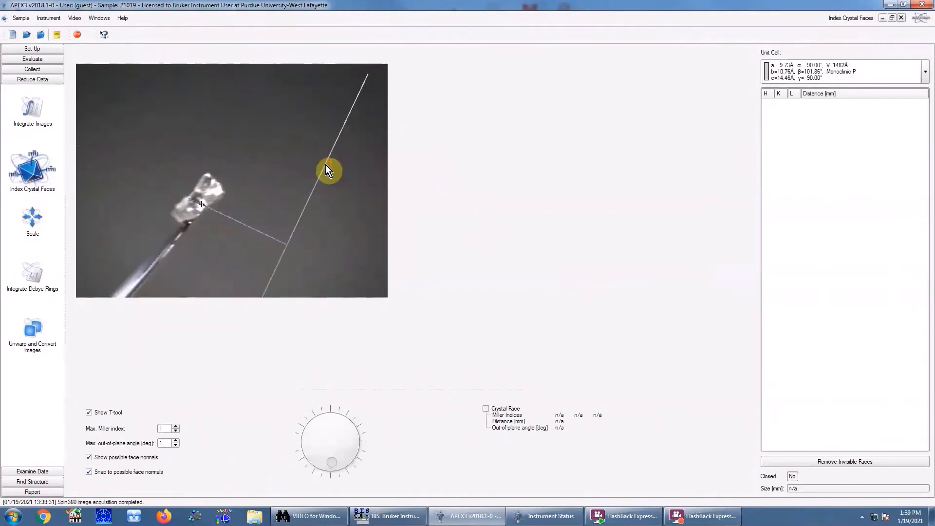
pyautogui.scroll(2, 325, 165)
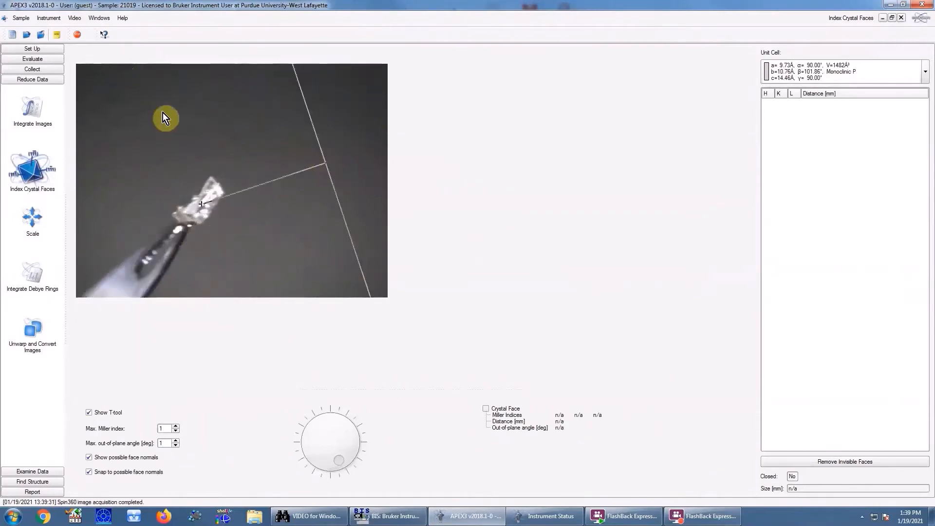
# Return to the experiment setup, validate the listed operations, and execute the data collection.
pyautogui.click(51, 69)
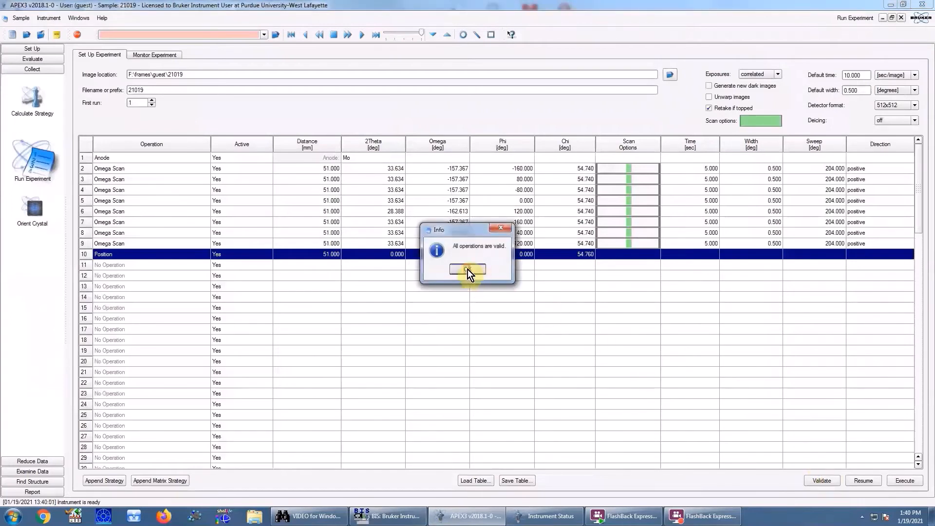
pyautogui.click(467, 270)
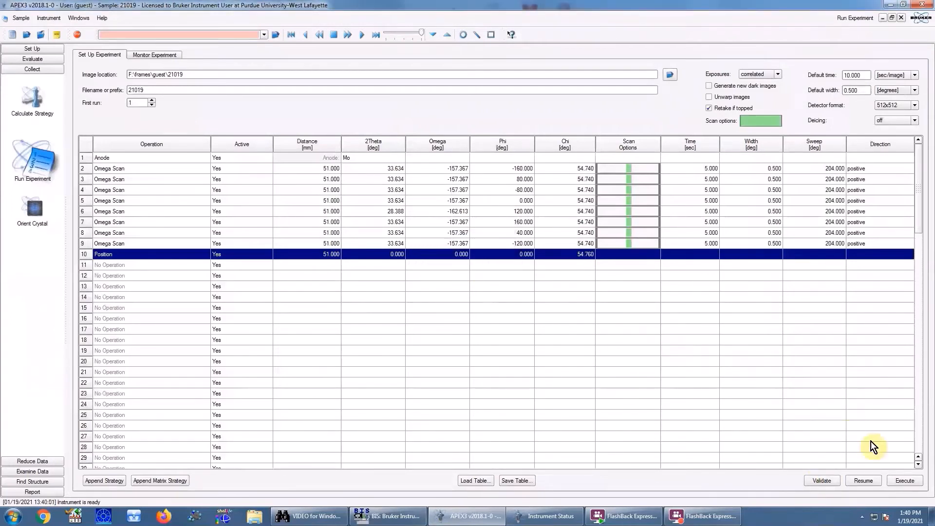
pyautogui.click(906, 481)
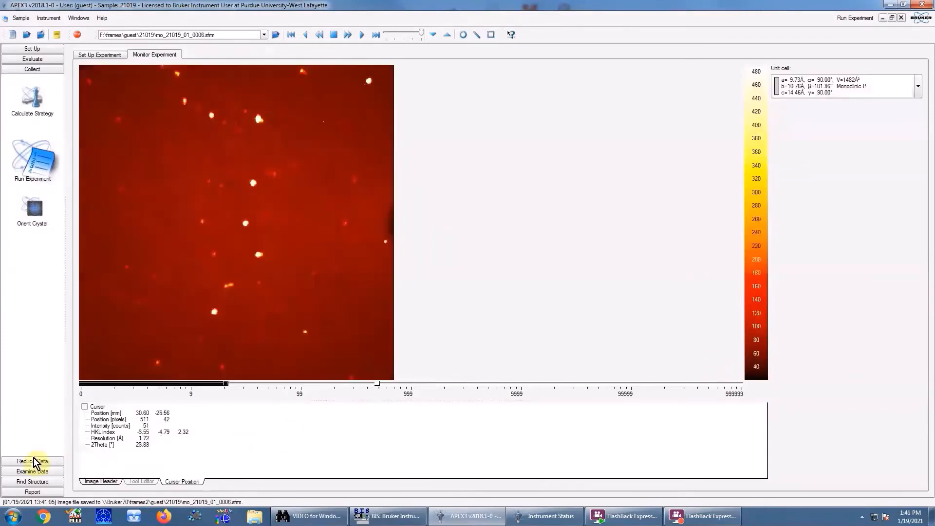
# Open crystal face indexing, rotate through the crystal video, and set the maximum Miller index to 2.
pyautogui.click(32, 460)
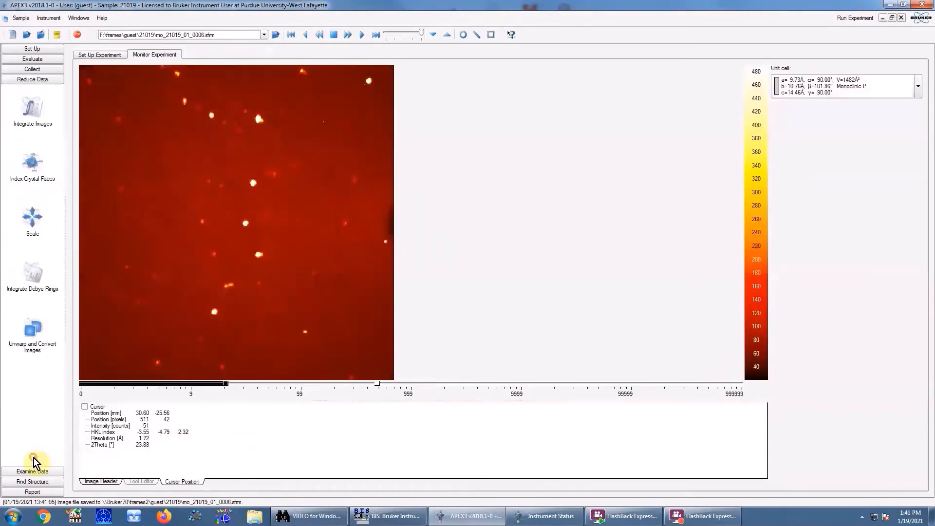
pyautogui.click(38, 165)
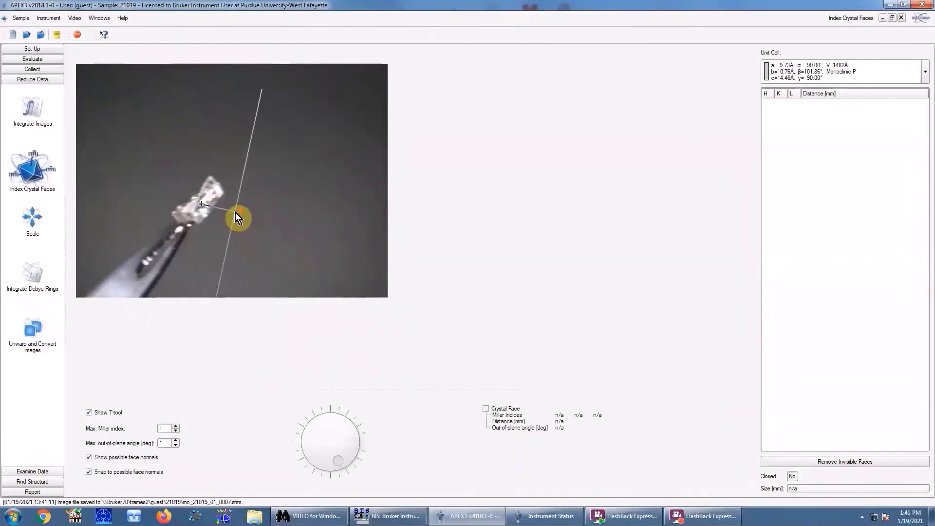
pyautogui.scroll(3, 235, 212)
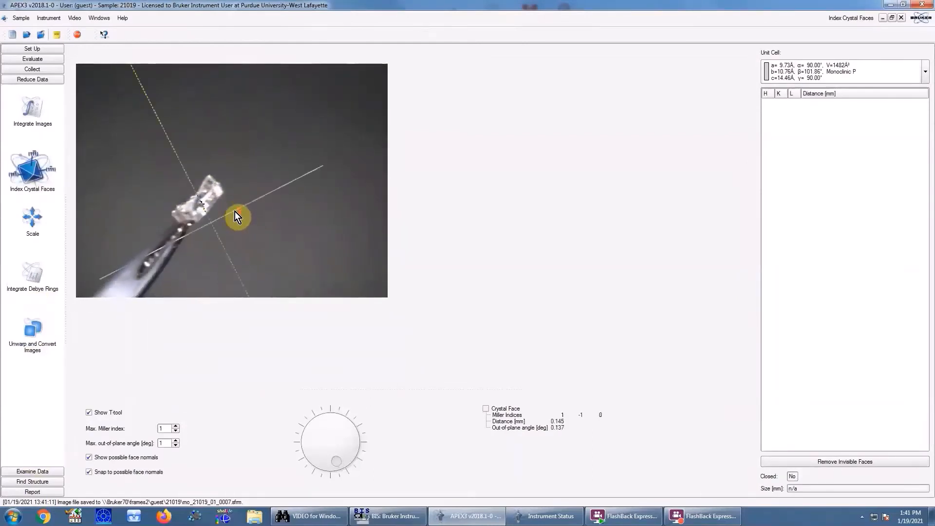
pyautogui.scroll(4, 235, 211)
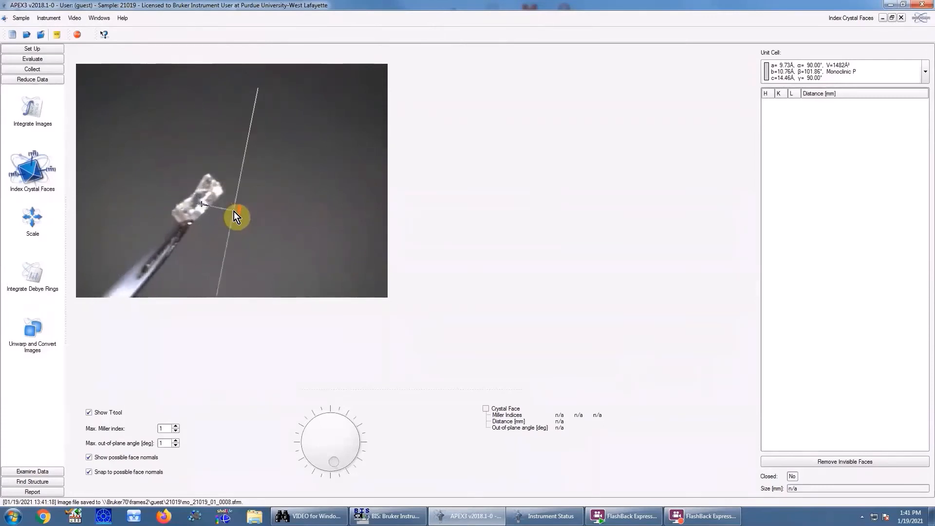
pyautogui.scroll(3, 233, 212)
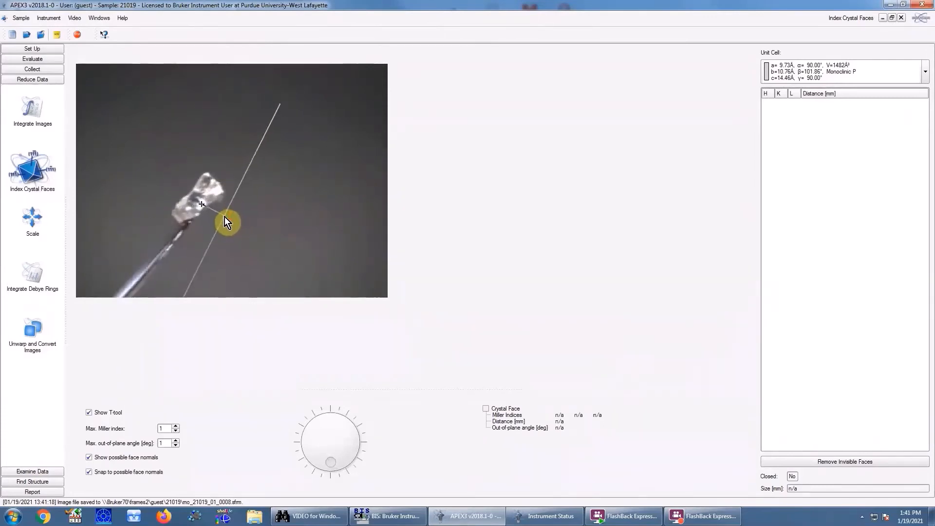
pyautogui.scroll(-3, 224, 218)
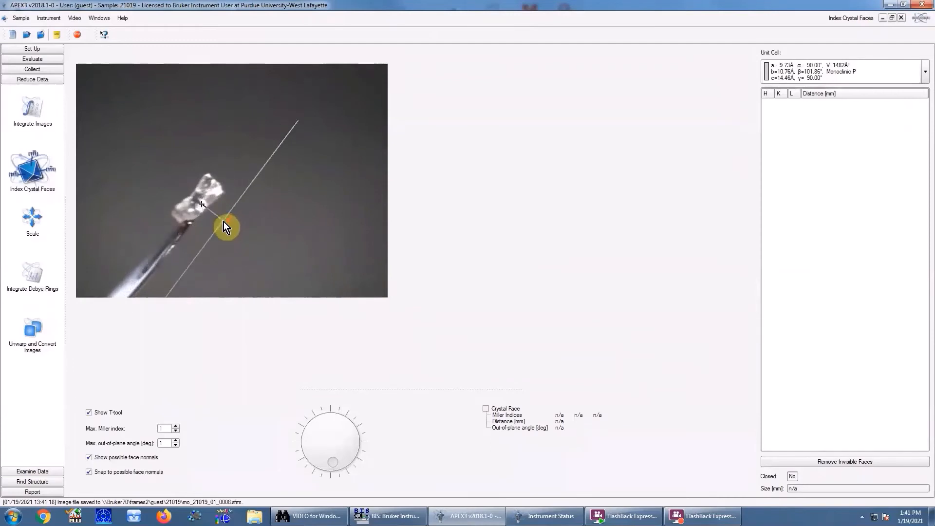
pyautogui.click(176, 426)
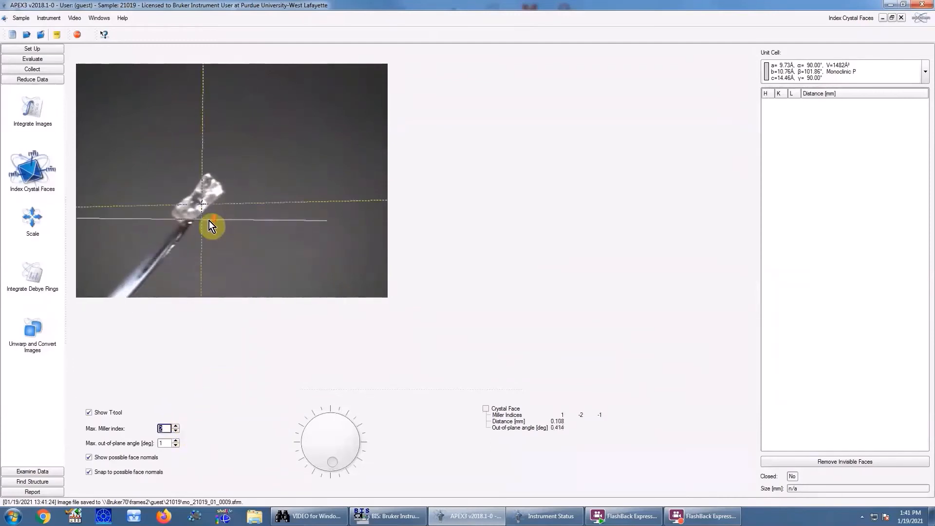
# Mark crystal faces (1 2 1), (-1 -2 -1) and (-2 0 1) at distances of about 0.178, 0.172 and 0.160 mm.
pyautogui.scroll(4, 209, 220)
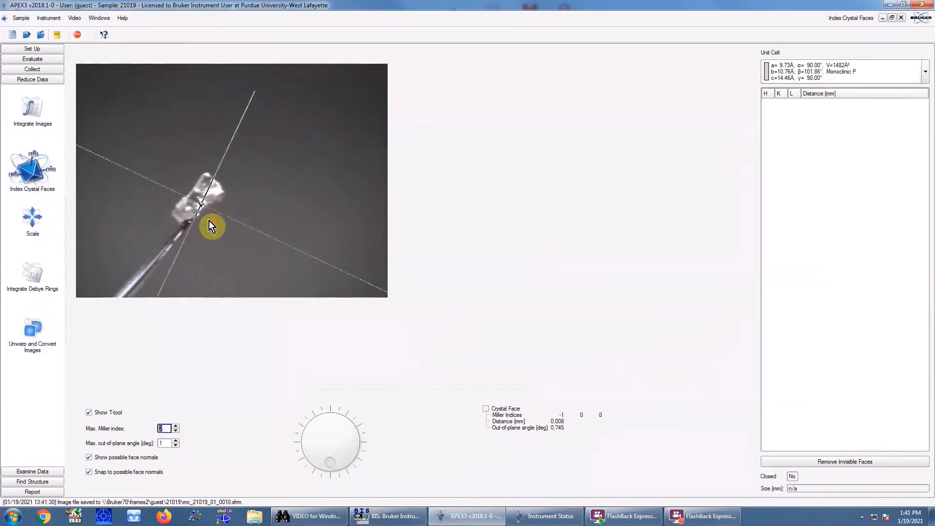
pyautogui.scroll(3, 208, 221)
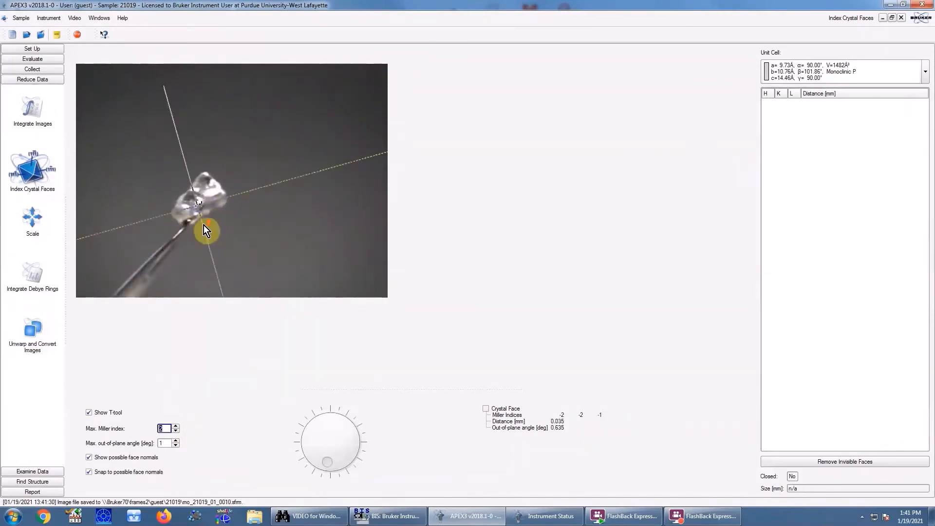
pyautogui.scroll(1, 204, 225)
pyautogui.click(221, 188)
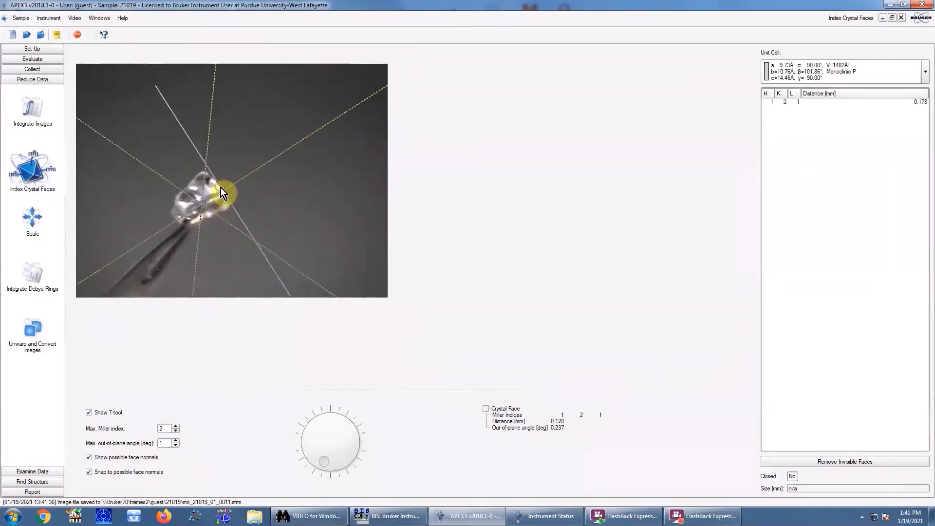
pyautogui.click(182, 216)
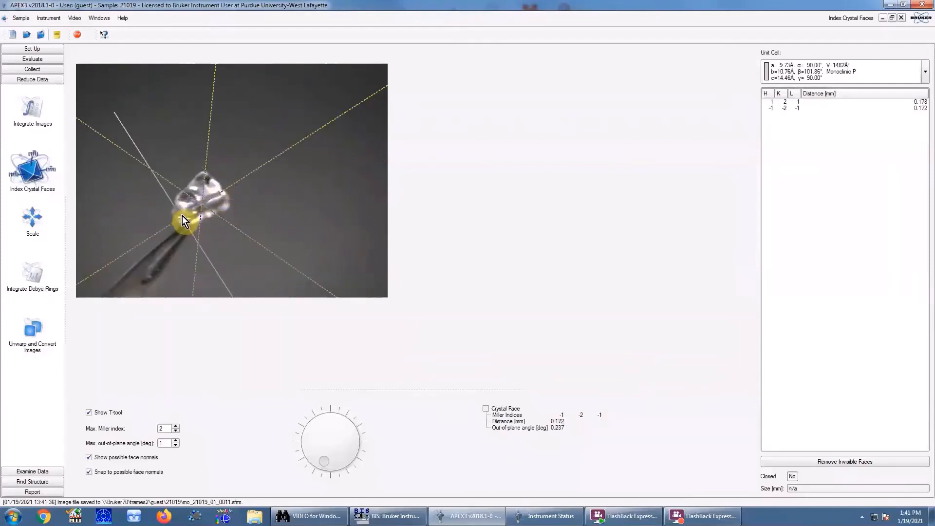
pyautogui.click(186, 190)
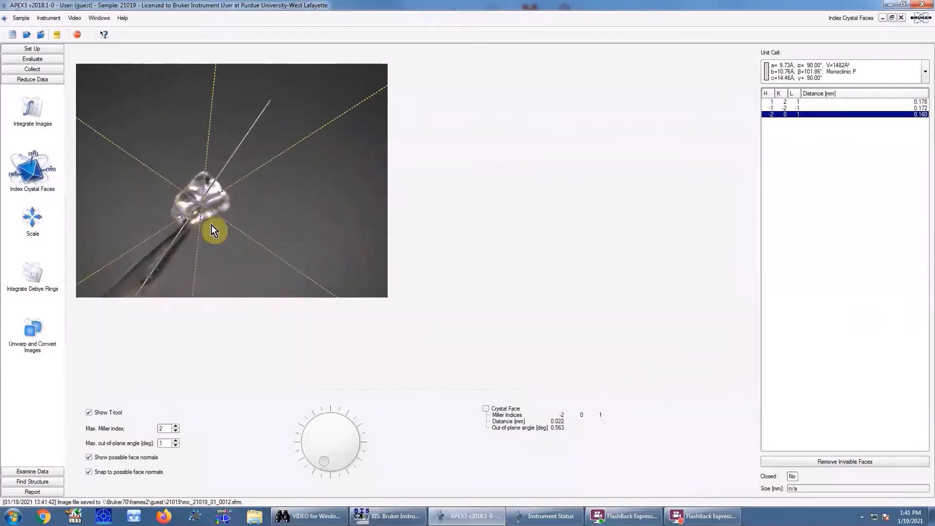
# Add faces (1 -1 -2), (0 0 1) and (0 0 -1) at distances of about 0.102, 0.152 and 0.158 mm.
pyautogui.scroll(1, 214, 222)
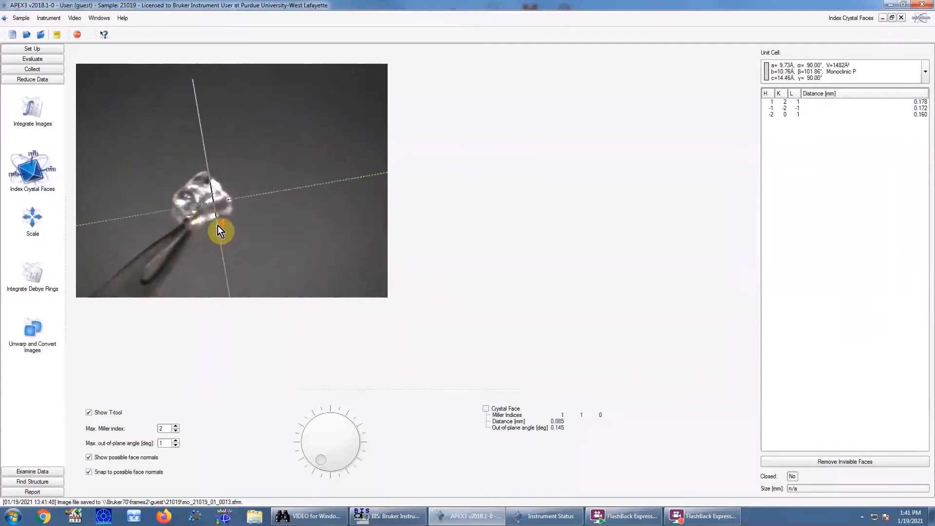
pyautogui.scroll(1, 218, 226)
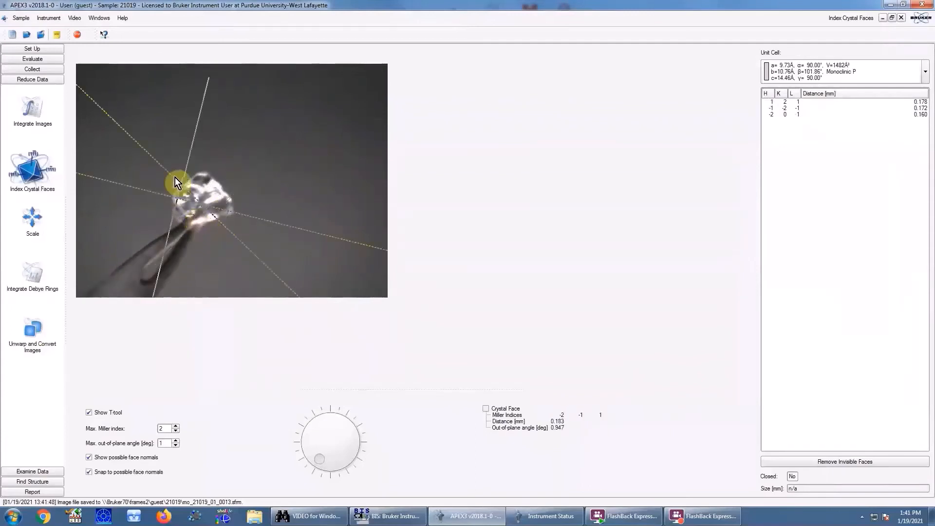
pyautogui.click(206, 219)
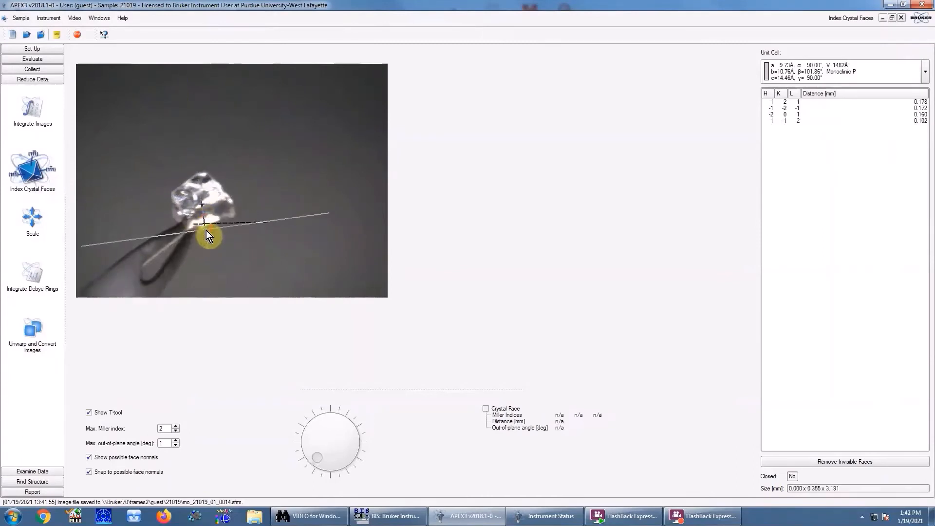
pyautogui.scroll(1, 206, 229)
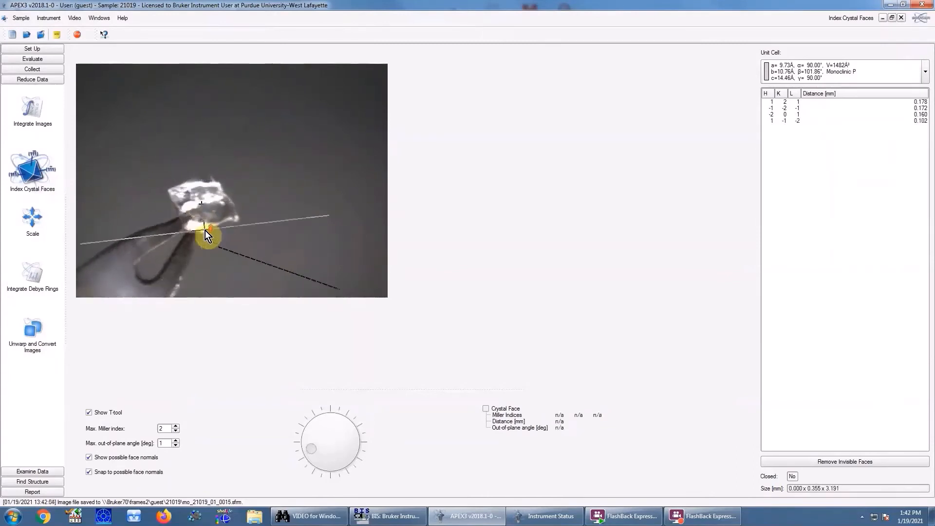
pyautogui.scroll(1, 206, 230)
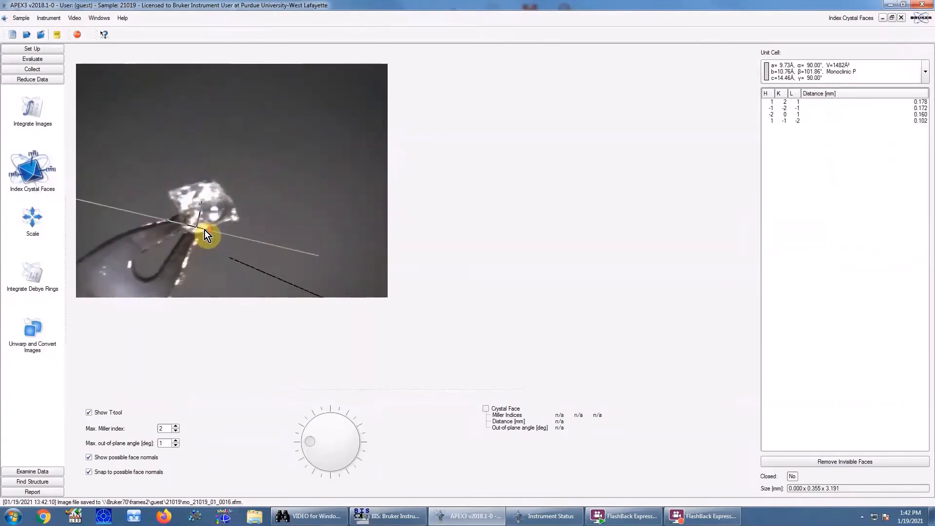
pyautogui.click(192, 192)
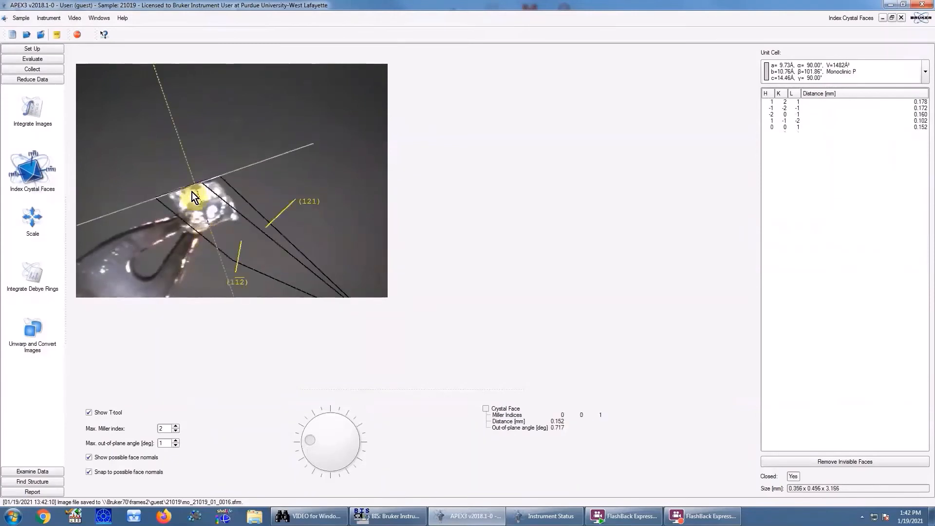
pyautogui.click(207, 227)
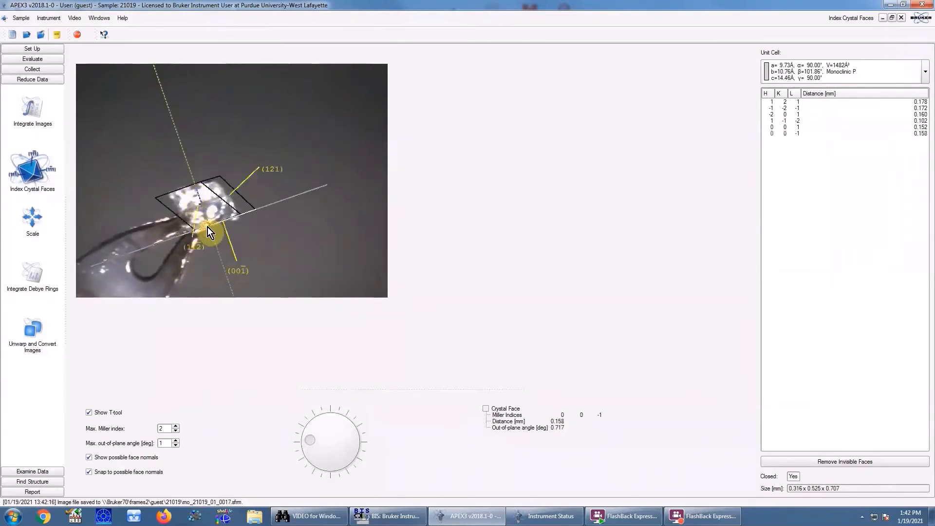
# Add faces (0 2 -1) and (1 0 2) along the crystal edges at distances of about 0.219 and 0.128 mm.
pyautogui.scroll(-1, 207, 227)
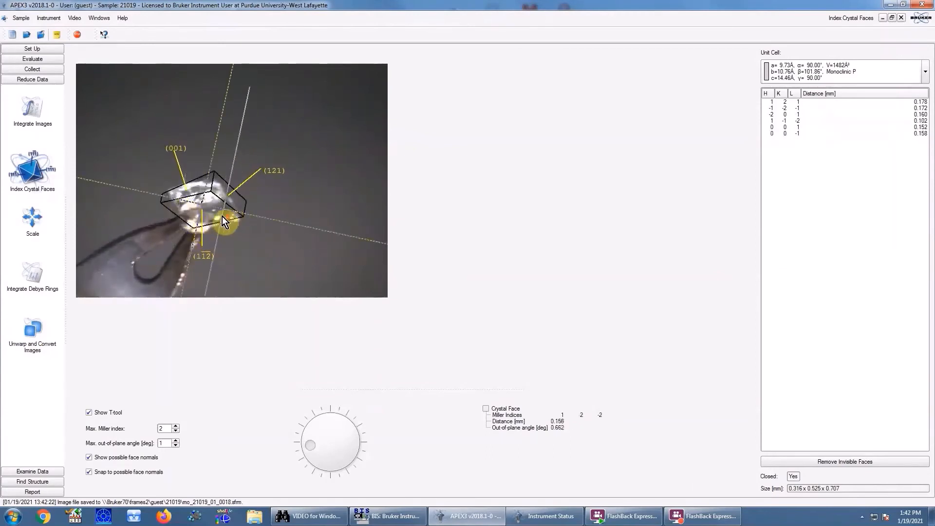
pyautogui.scroll(-1, 222, 217)
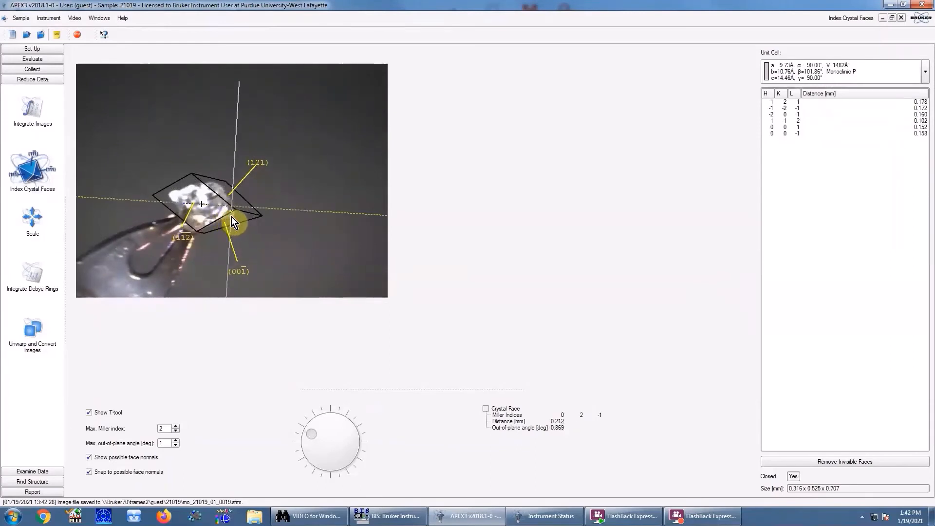
pyautogui.click(233, 216)
pyautogui.scroll(-1, 209, 227)
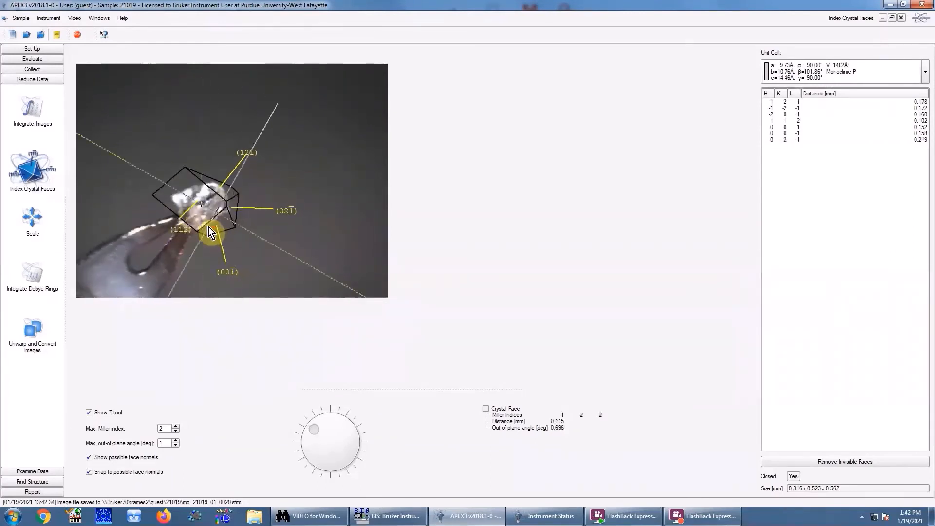
pyautogui.scroll(-1, 209, 227)
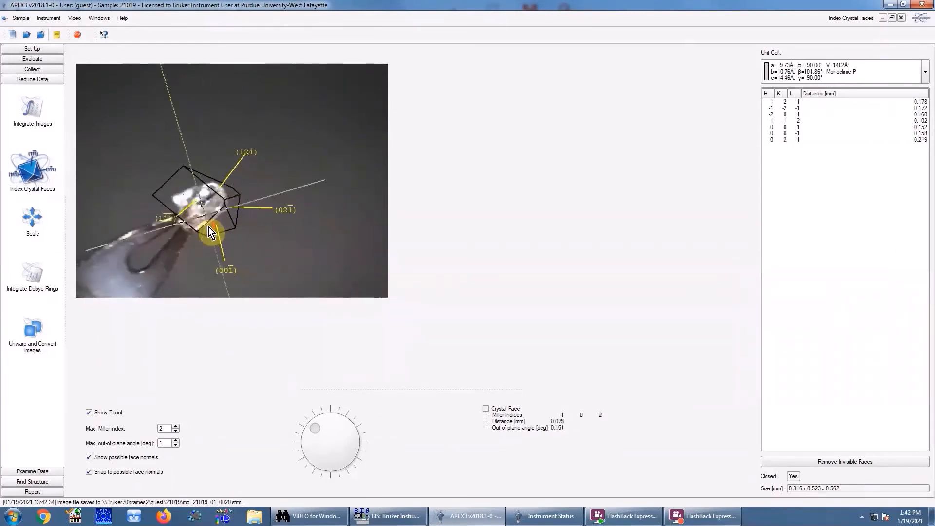
pyautogui.click(192, 190)
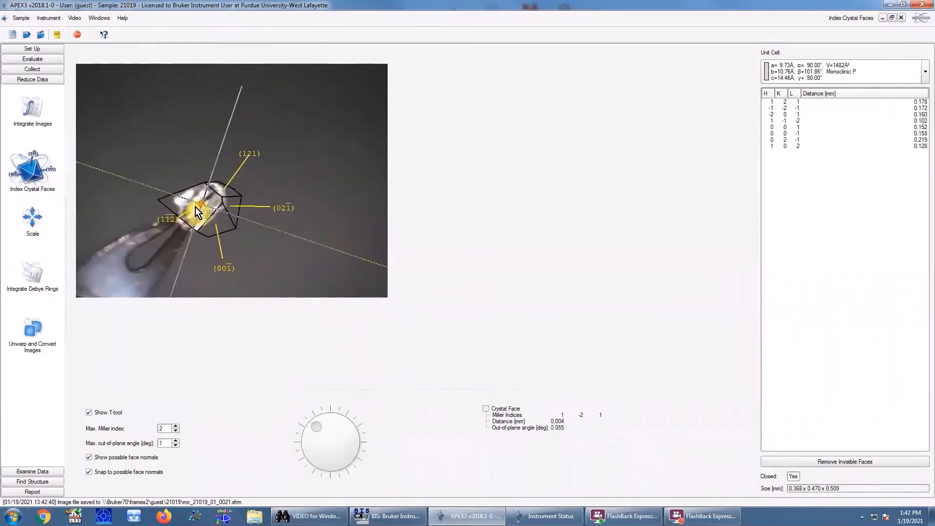
# Add faces (-1 1 -1) and (2 0 1) to the crystal outline at distances of about 0.114 and 0.076 mm.
pyautogui.scroll(-1, 195, 207)
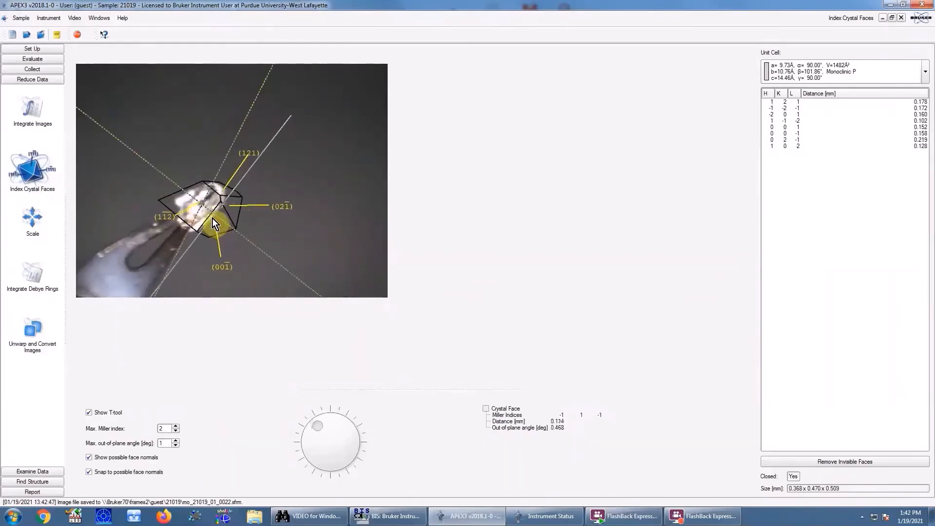
pyautogui.click(212, 218)
pyautogui.scroll(-1, 213, 218)
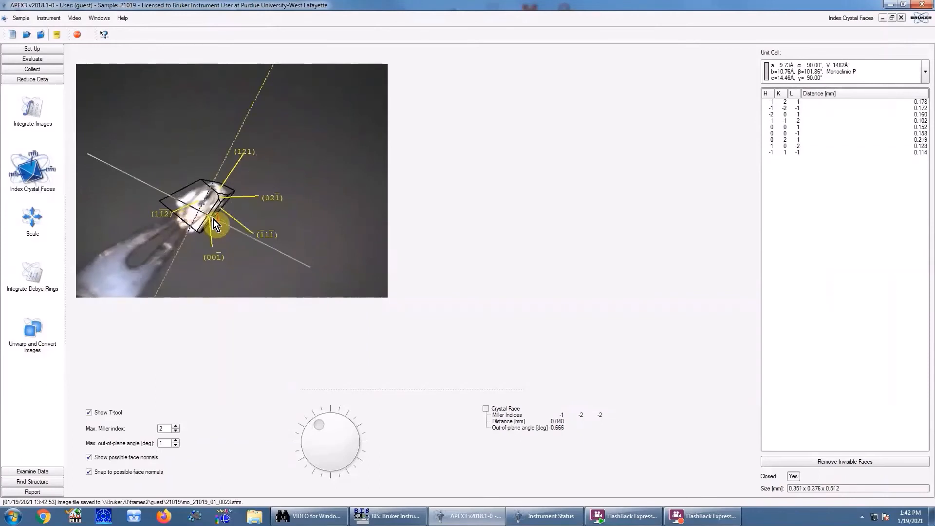
pyautogui.scroll(-1, 213, 220)
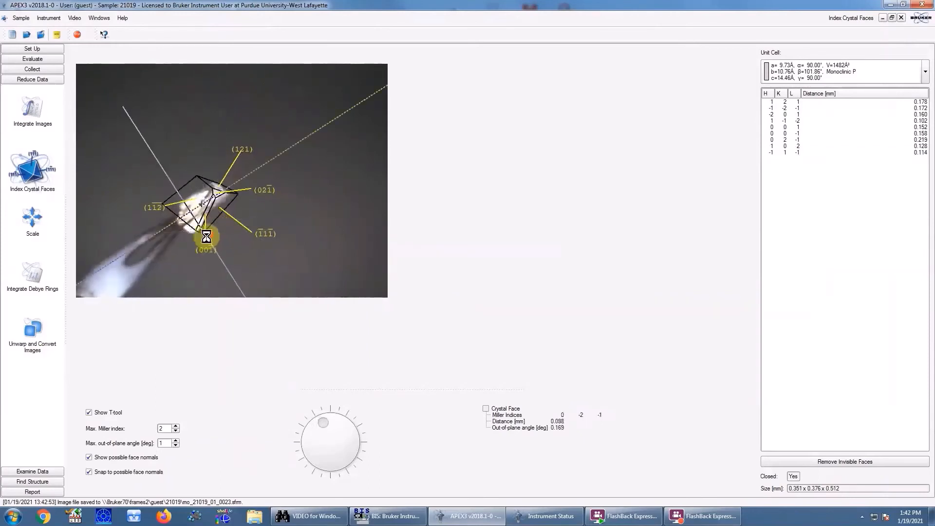
pyautogui.scroll(-1, 207, 237)
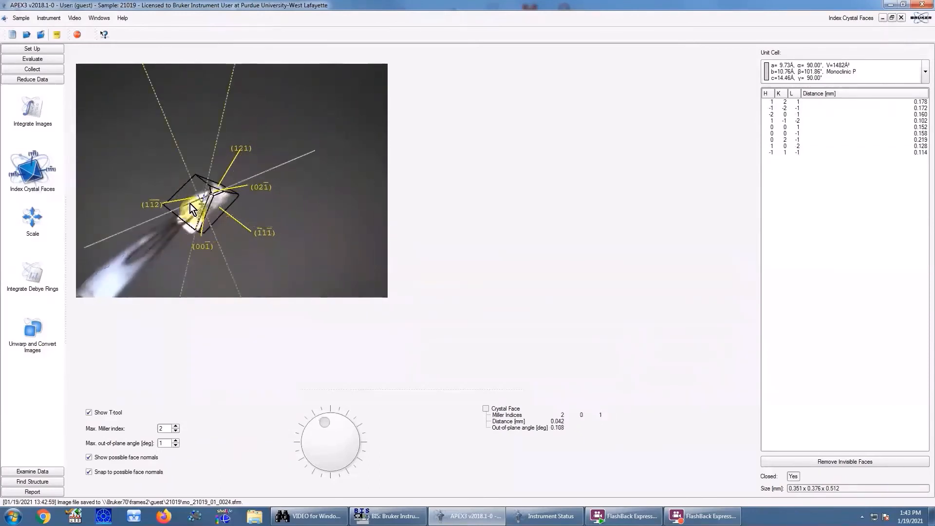
pyautogui.scroll(-1, 190, 199)
pyautogui.click(213, 224)
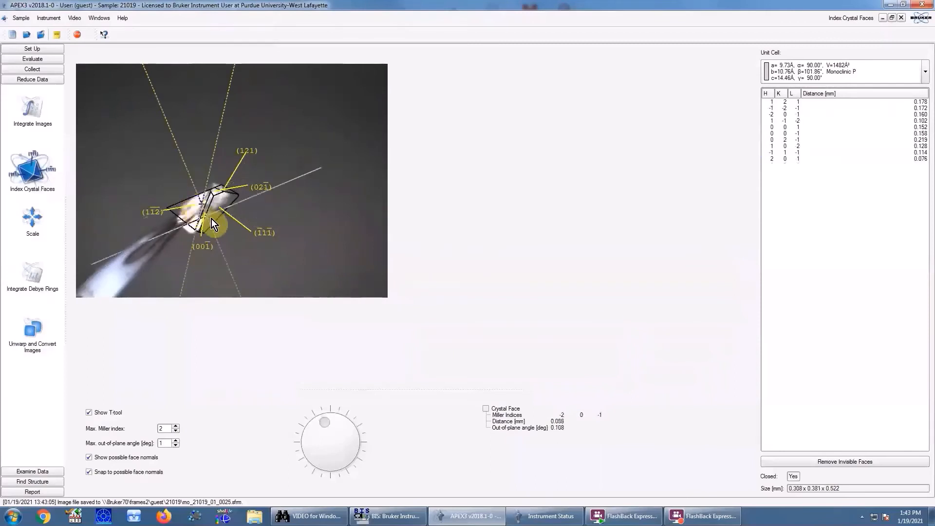
# Add the opposite faces (-2 1 0) and (2 -1 0) at distances of about 0.121 and 0.067 mm.
pyautogui.scroll(-1, 216, 223)
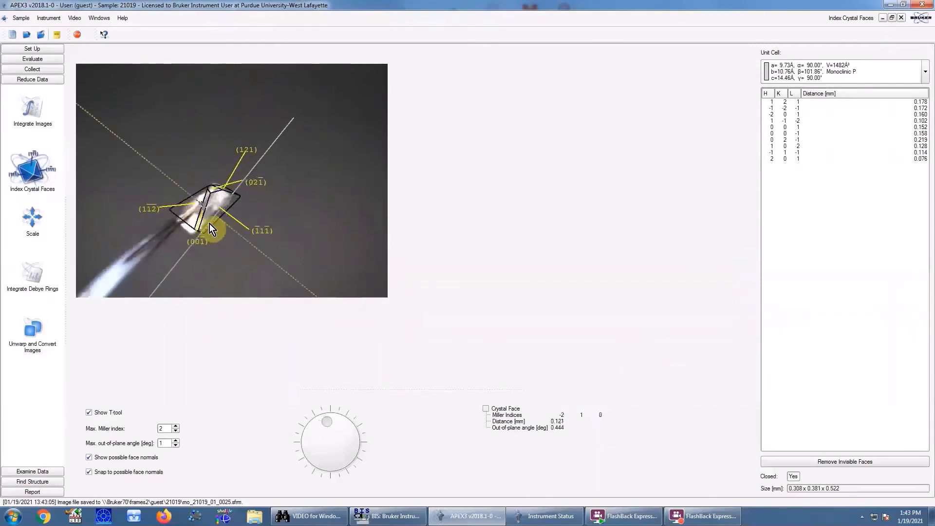
pyautogui.click(210, 224)
pyautogui.scroll(-1, 188, 201)
pyautogui.click(192, 204)
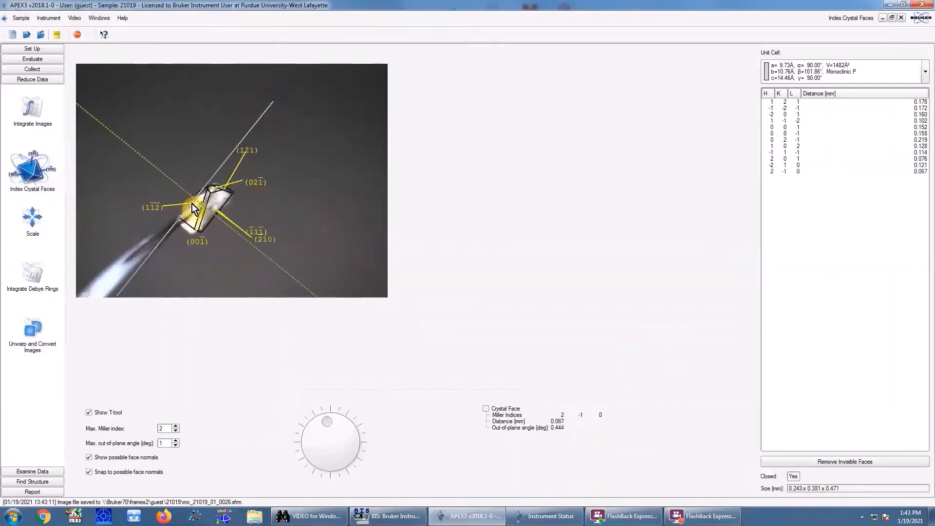
# Compare the face outline with the rotated crystal and add face (-1 -2 0) at a distance of about 0.193 mm.
pyautogui.scroll(-1, 215, 232)
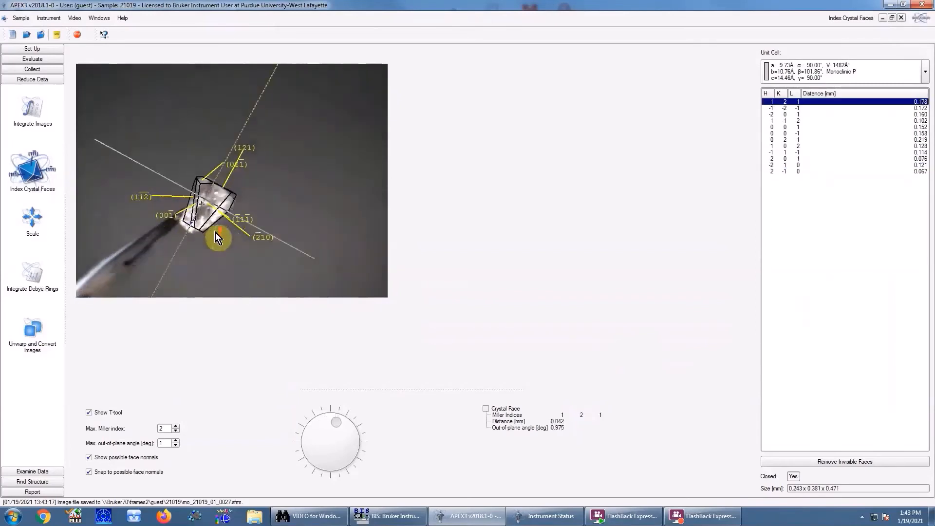
pyautogui.scroll(-7, 215, 233)
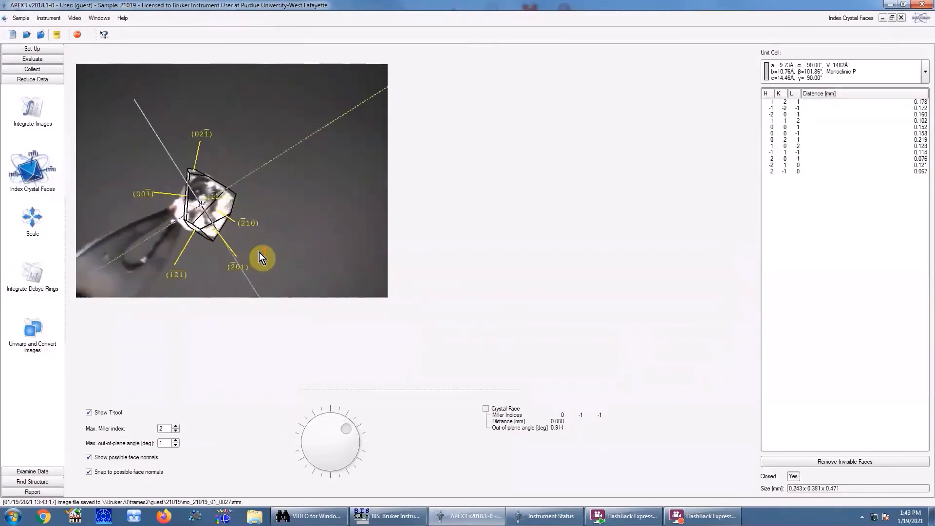
pyautogui.scroll(-1, 259, 252)
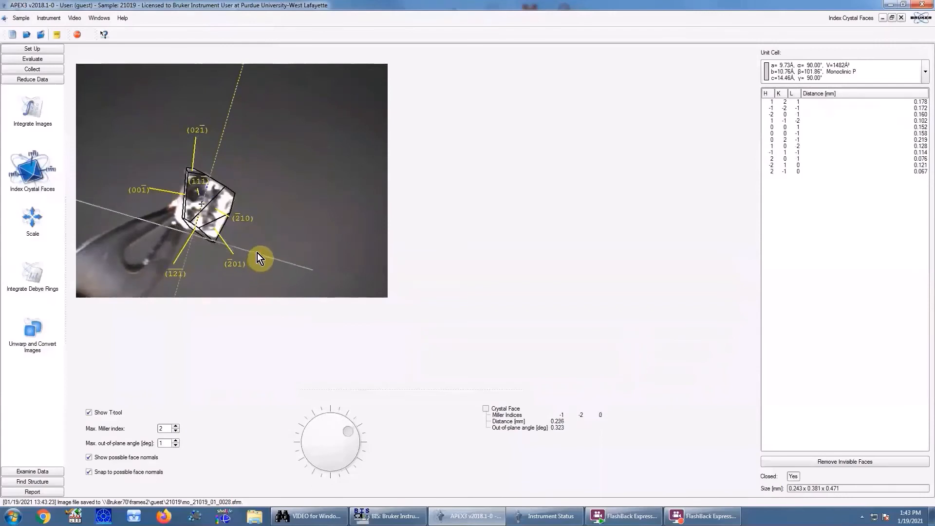
pyautogui.click(258, 251)
pyautogui.scroll(-1, 255, 256)
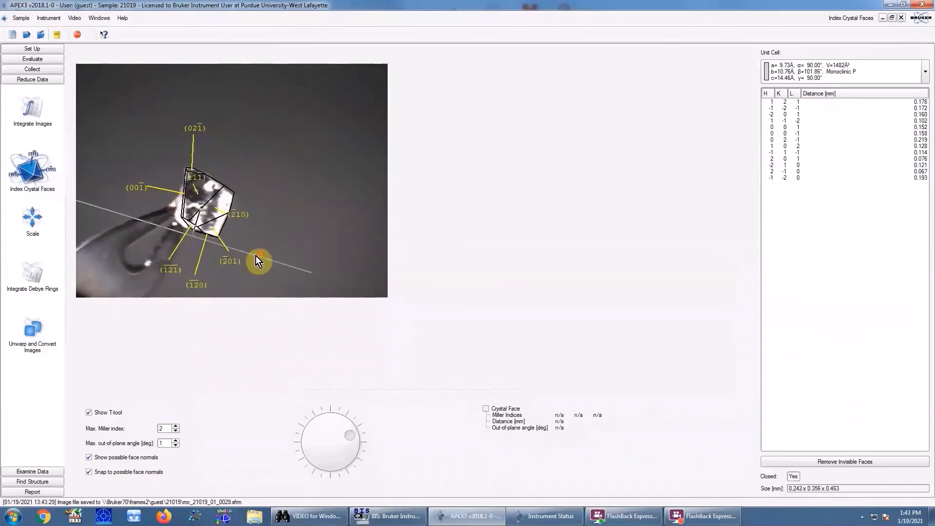
# Rotate the crystal through further orientations and compare the indexed face outline with its visible edges.
pyautogui.scroll(-1, 255, 256)
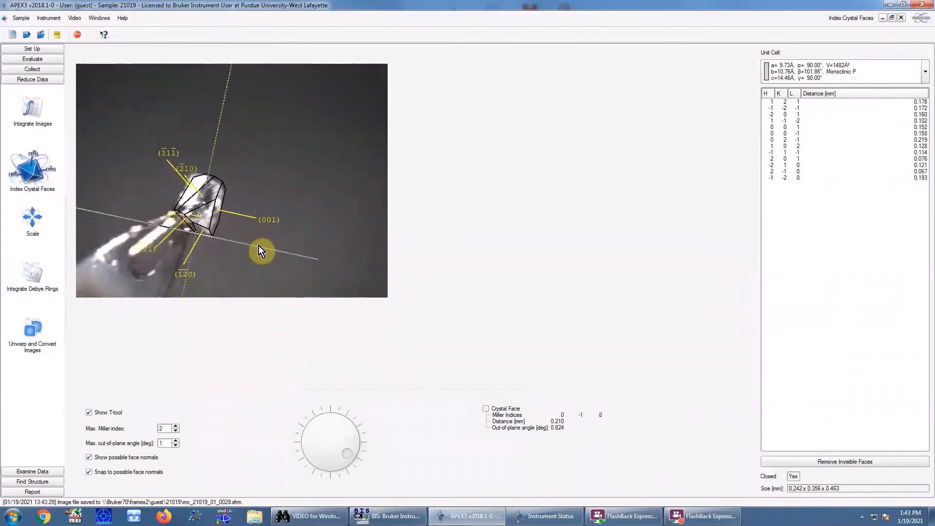
pyautogui.scroll(-1, 258, 246)
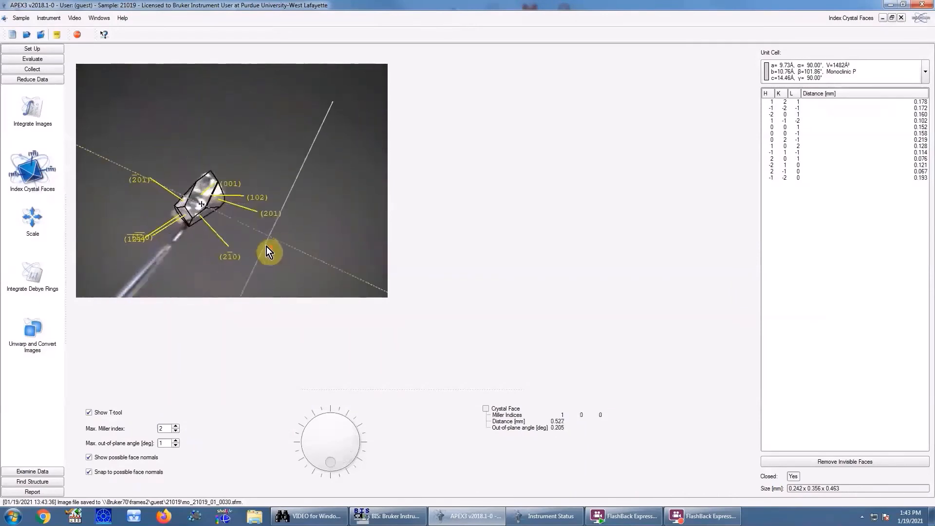
pyautogui.scroll(-1, 267, 252)
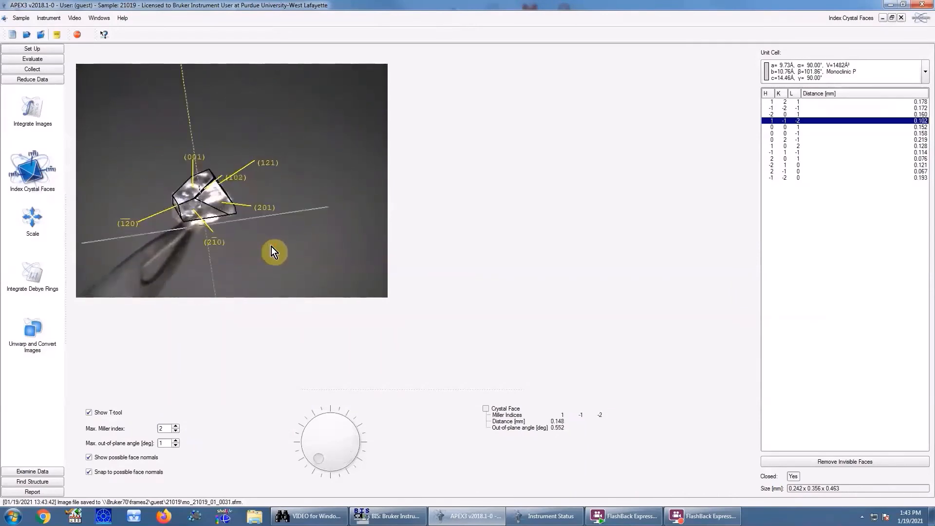
pyautogui.scroll(-1, 271, 247)
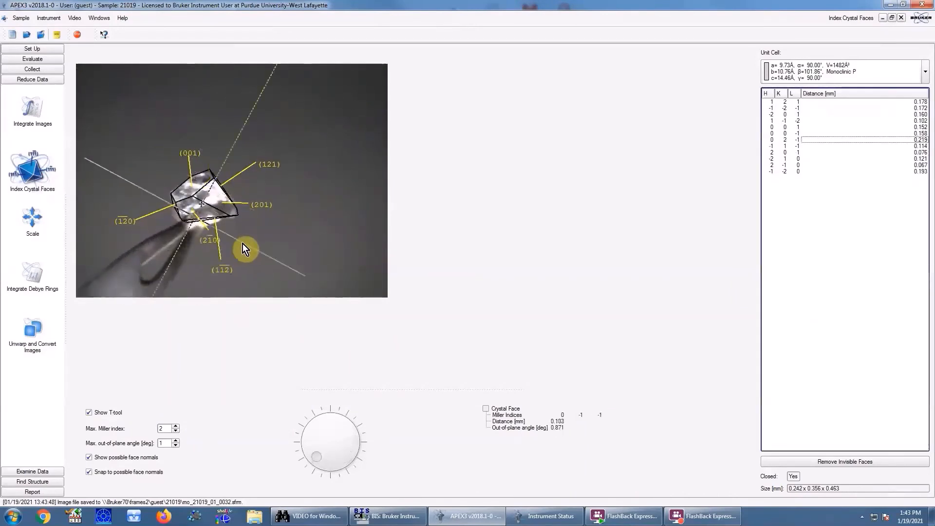
pyautogui.scroll(-1, 242, 244)
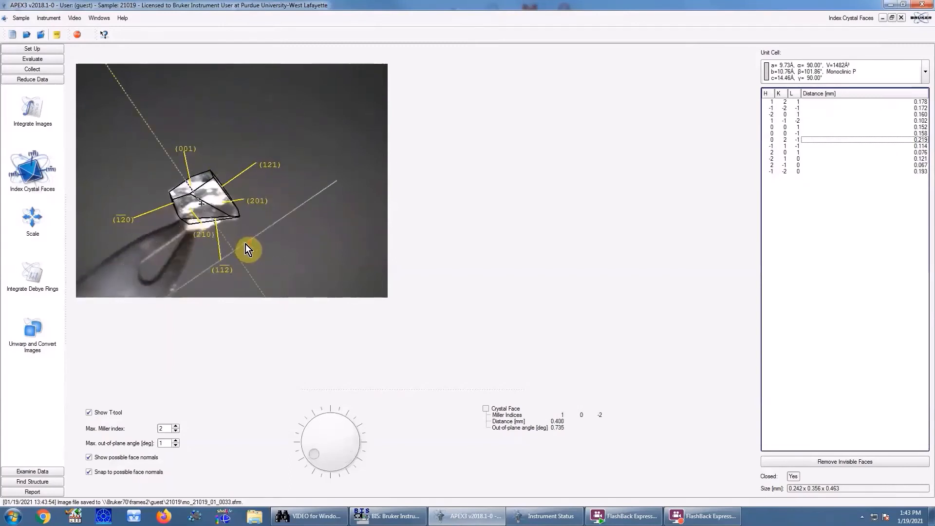
pyautogui.moveTo(245, 249); pyautogui.dragTo(214, 334)
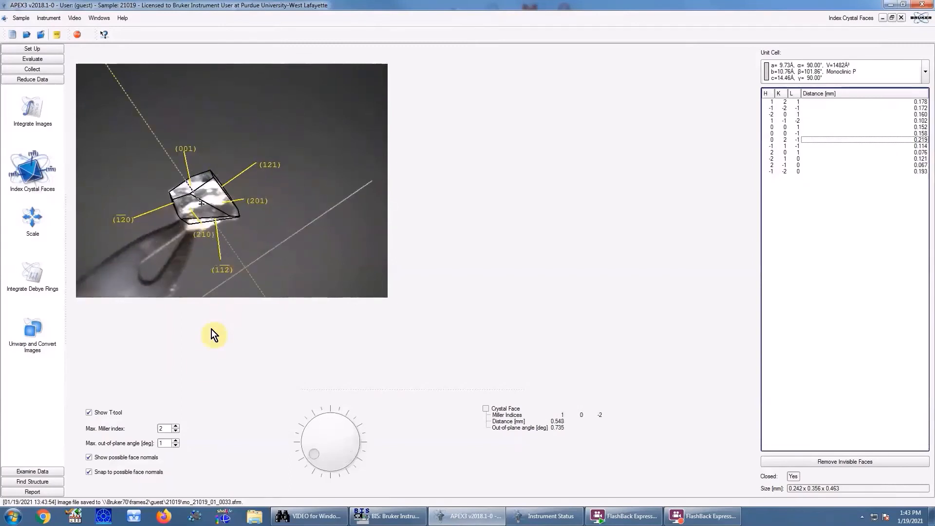
# Set the maximum Miller index to 1 and remove invisible faces from the crystal face list.
pyautogui.click(175, 431)
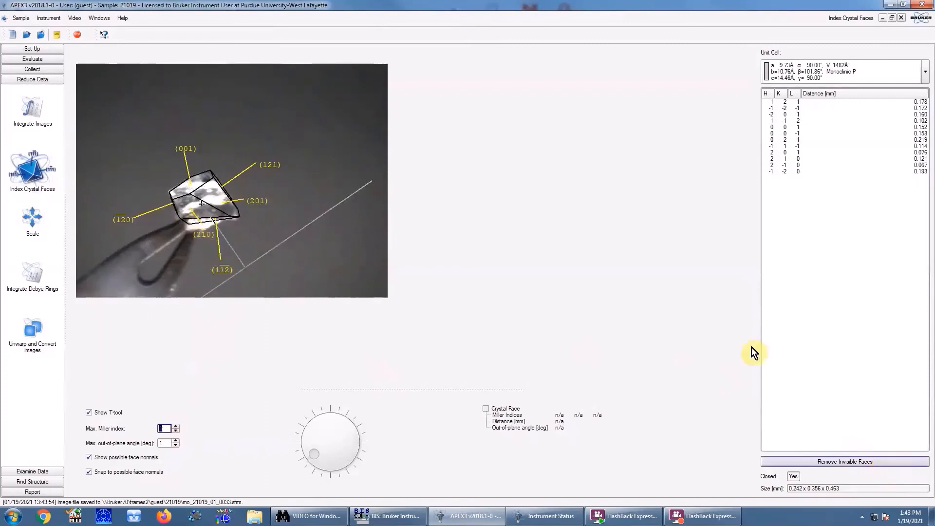
pyautogui.click(899, 462)
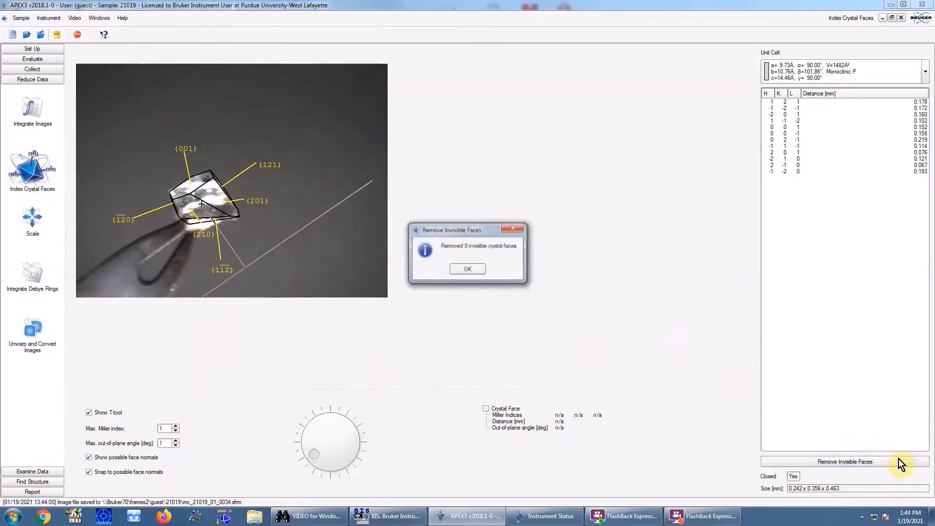
pyautogui.click(468, 270)
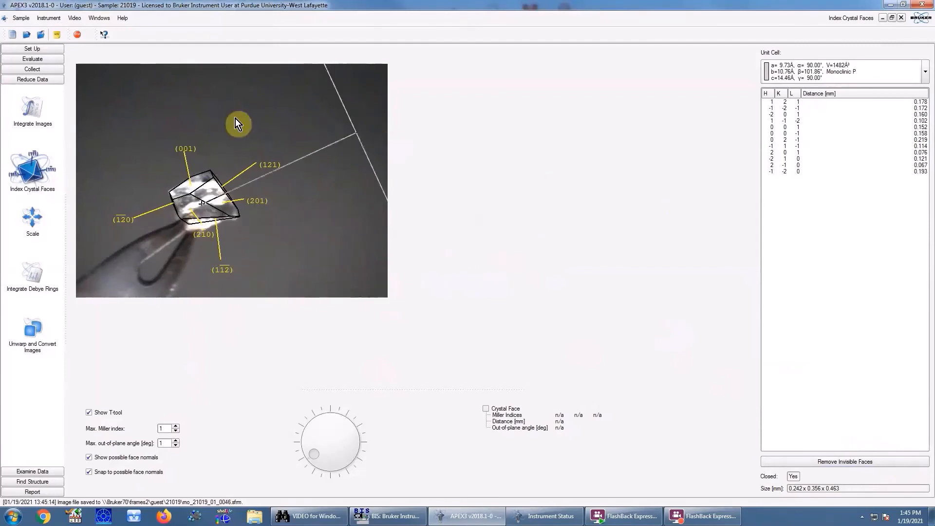
# Open the sample description and enter the formula PbN10C18H26.
pyautogui.click(34, 50)
pyautogui.click(28, 92)
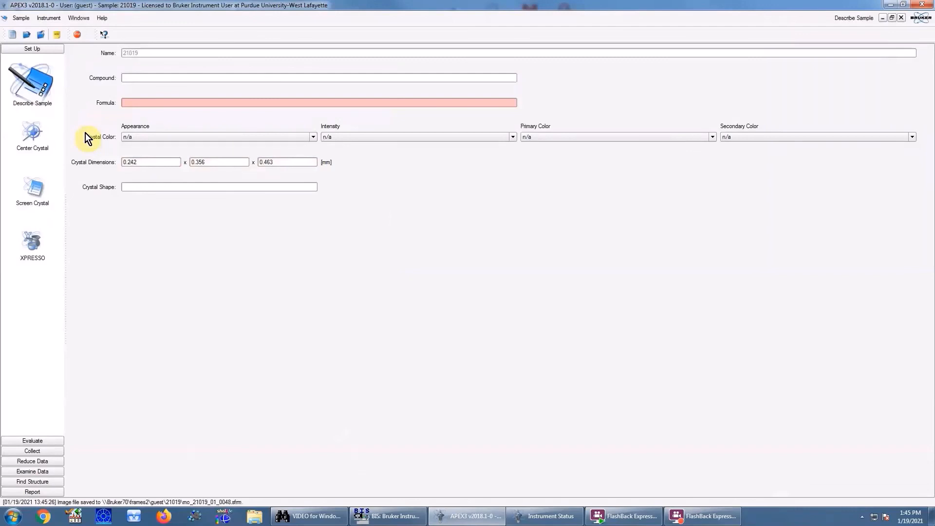
pyautogui.click(134, 104)
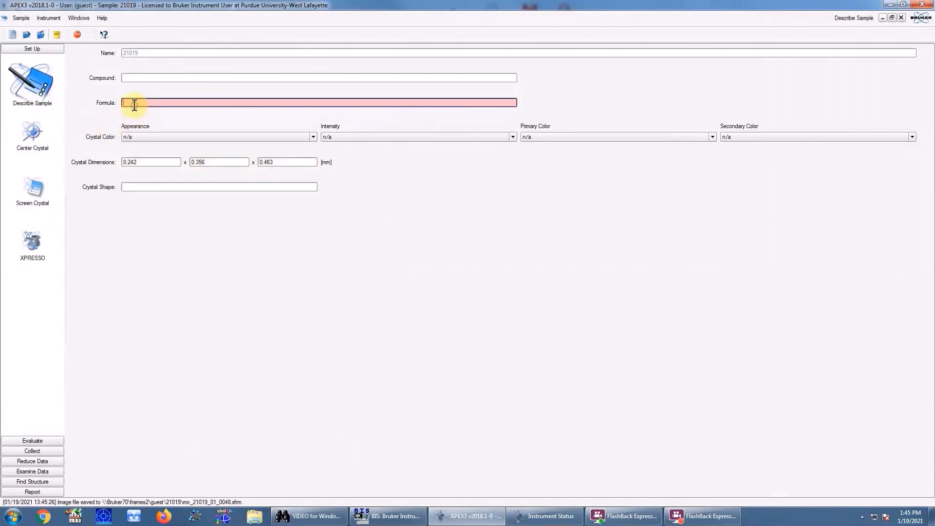
pyautogui.write('PbN10C1')
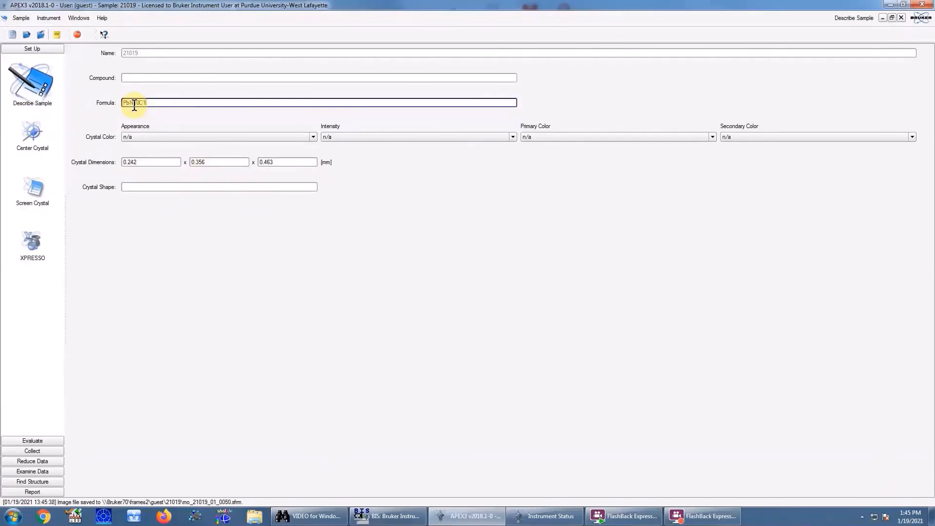
pyautogui.write('8H26')
# Set the crystal's primary color to yellow and its shape to block.
pyautogui.click(706, 140)
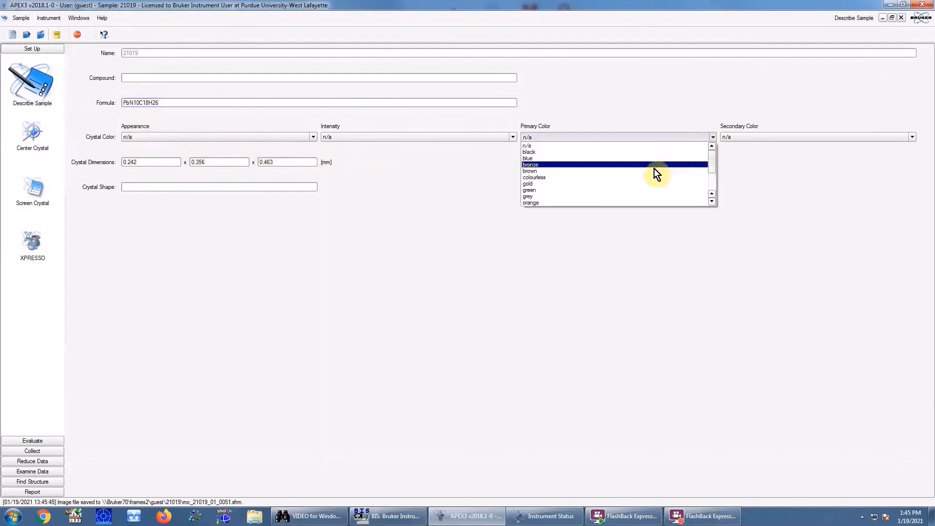
pyautogui.scroll(-2, 604, 171)
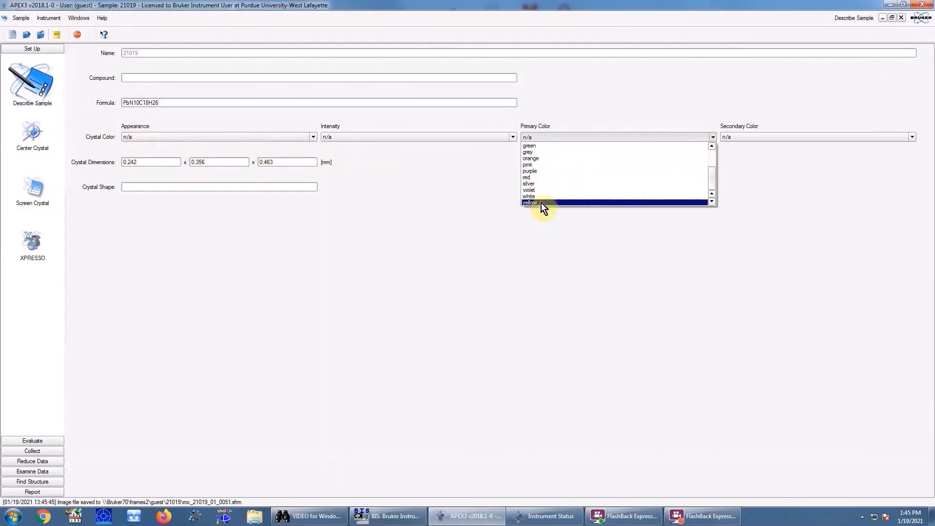
pyautogui.click(542, 203)
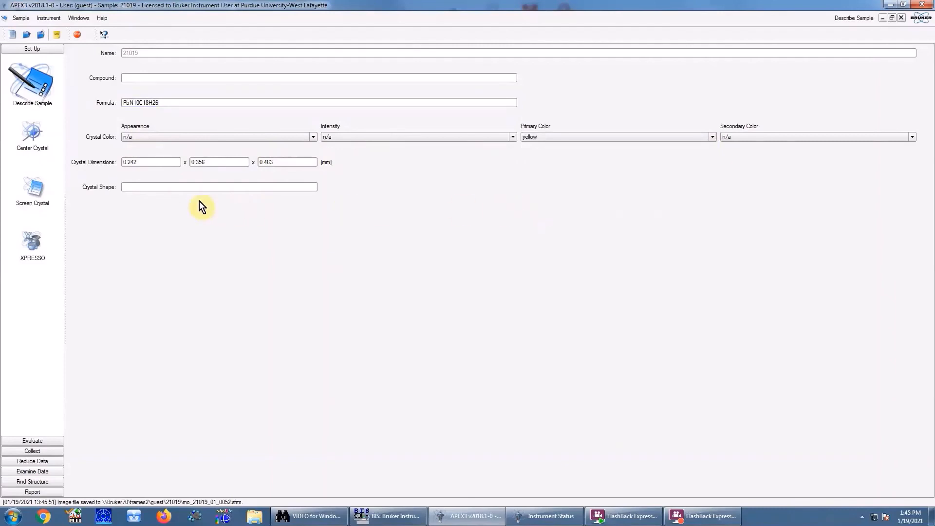
pyautogui.click(138, 187)
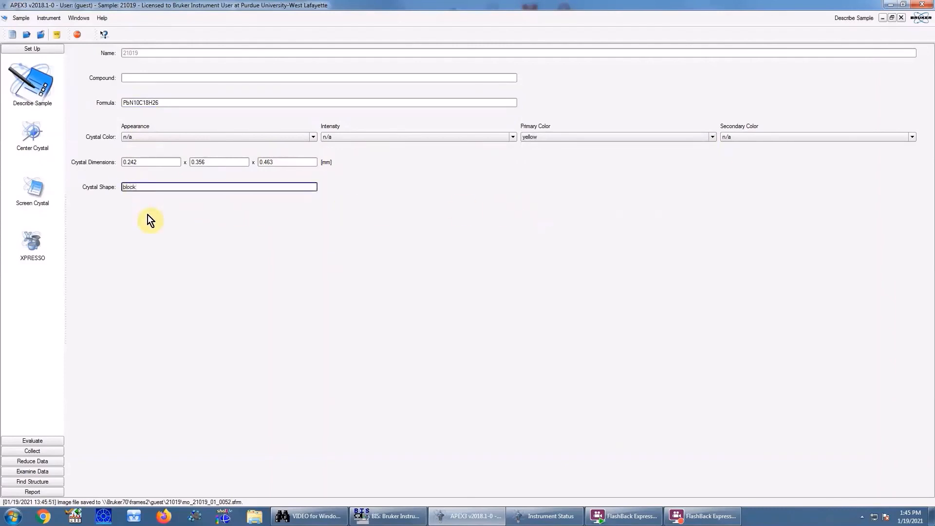
# Return to Run Experiment for the data collection.
pyautogui.click(51, 454)
pyautogui.click(33, 161)
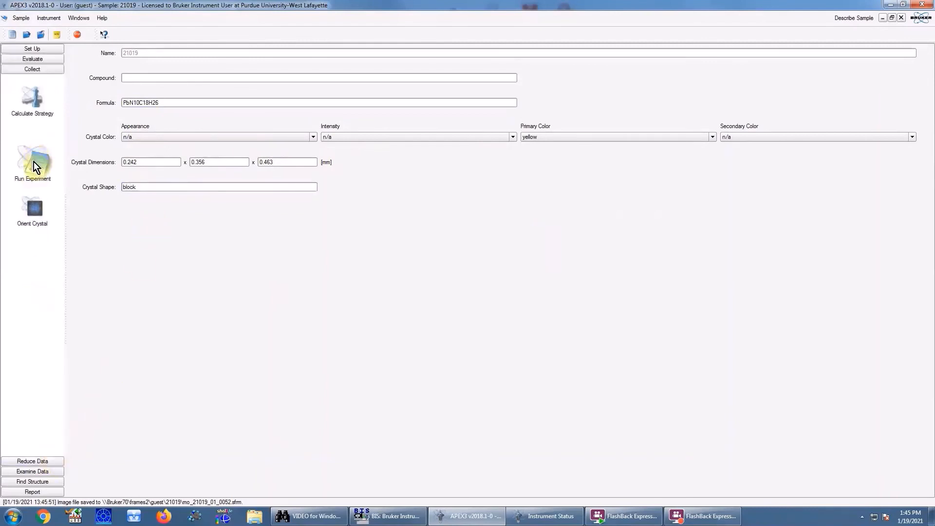